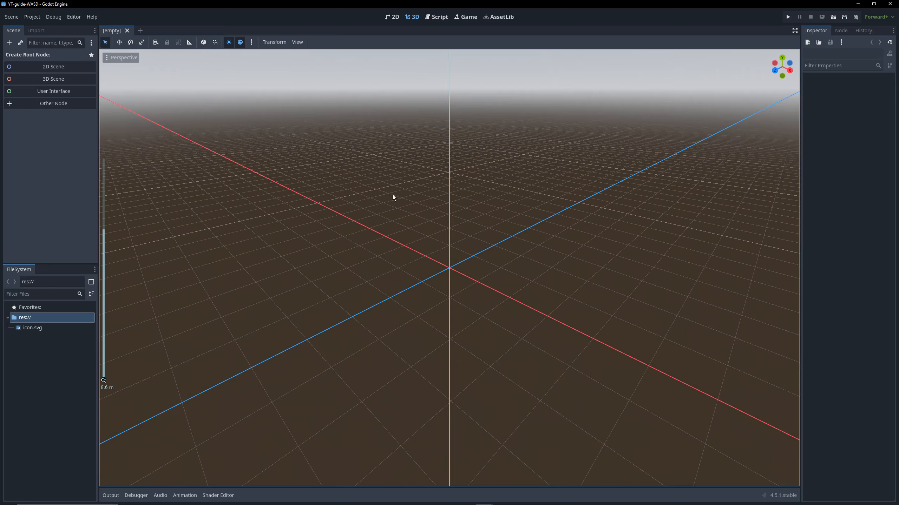
# Create a 3D Scene root node and rename it World
pyautogui.click(51, 79)
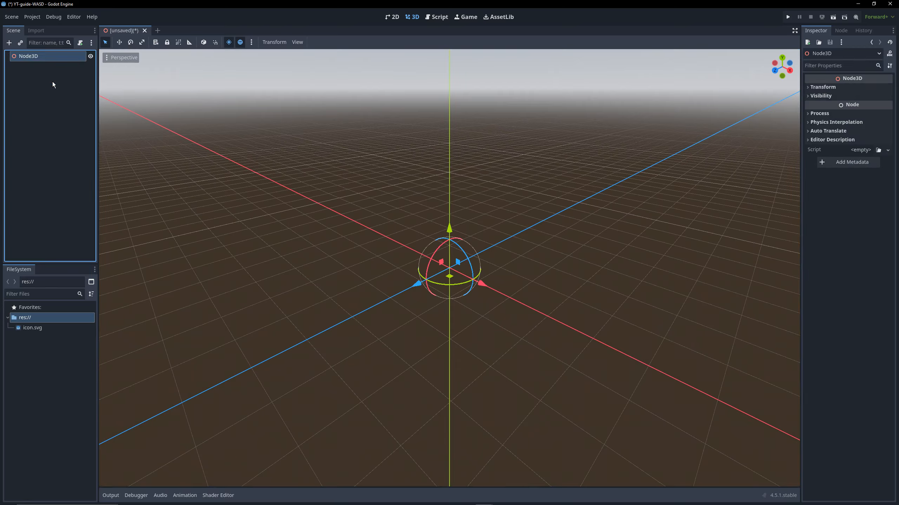
pyautogui.click(134, 146)
pyautogui.rightClick(41, 56)
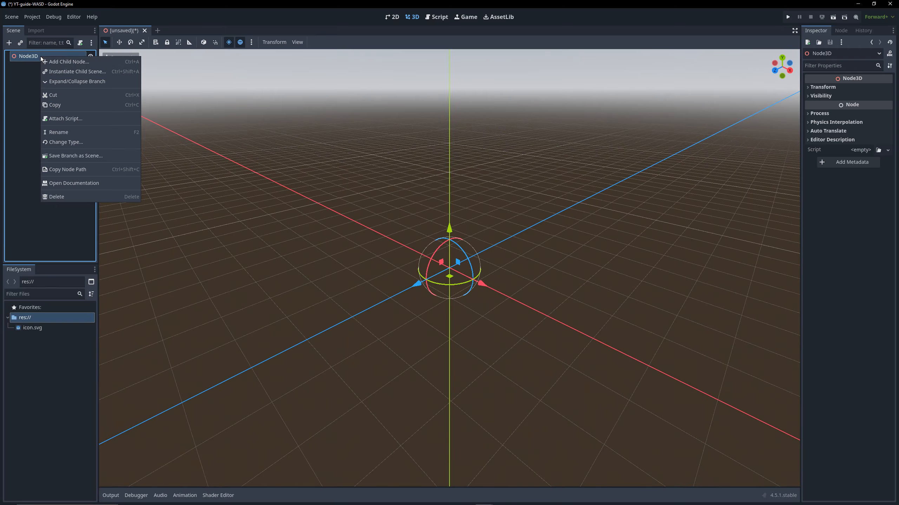
pyautogui.click(72, 132)
pyautogui.write('World')
pyautogui.press('Return')
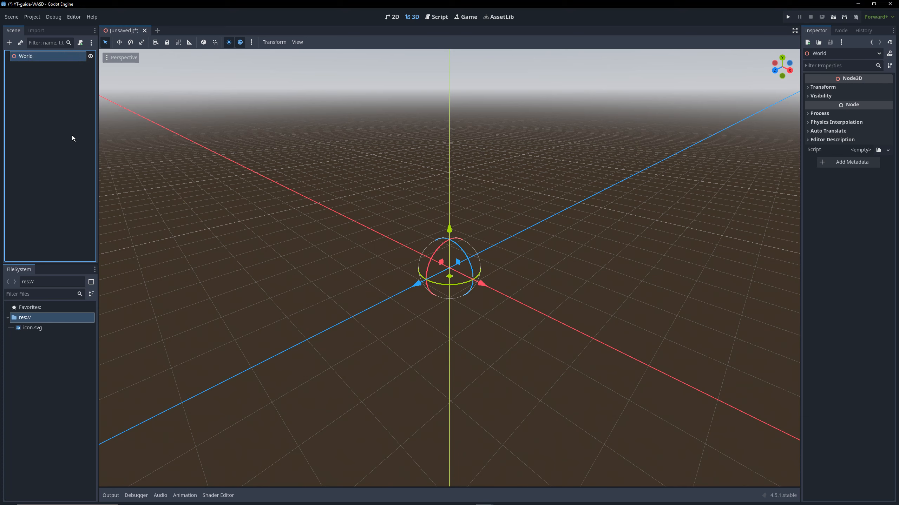
pyautogui.click(63, 118)
# Set the preview environment's sky color to purple, hex 9d01f2
pyautogui.rightClick(41, 57)
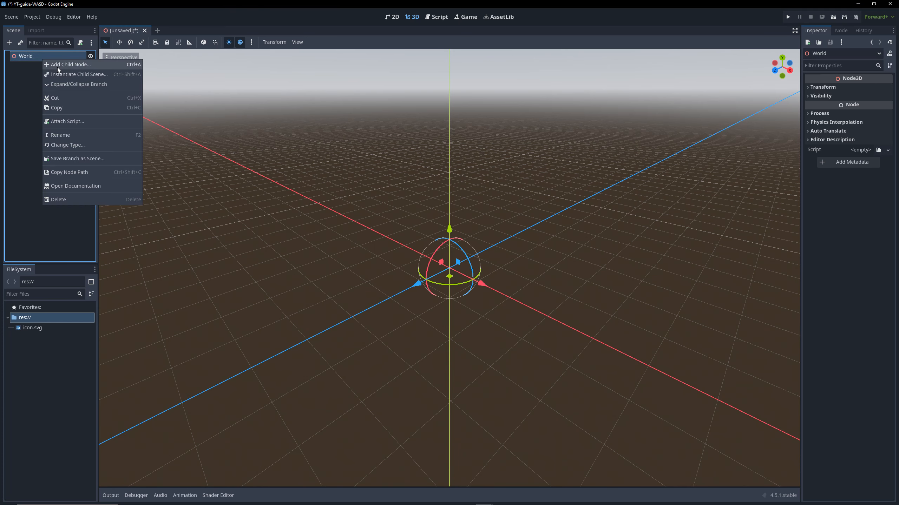
pyautogui.click(232, 29)
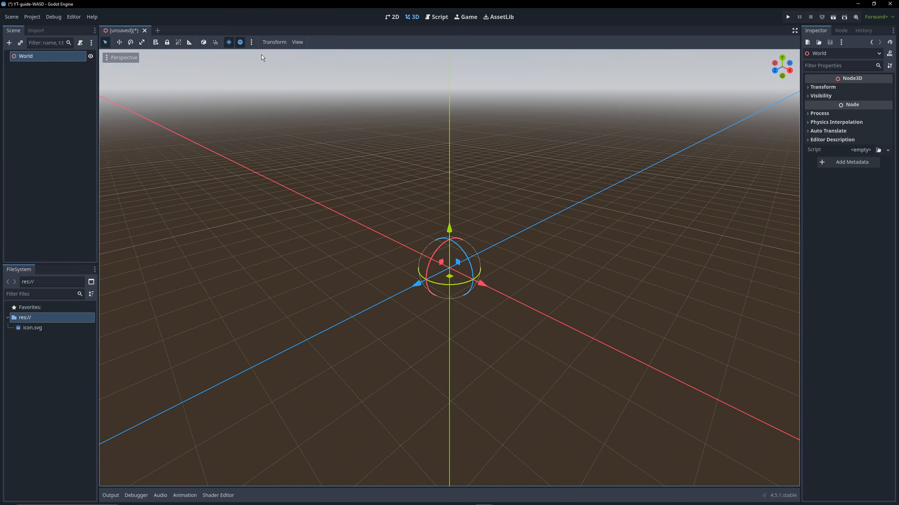
pyautogui.click(252, 42)
pyautogui.click(312, 80)
pyautogui.moveTo(322, 137)
pyautogui.mouseDown()
pyautogui.moveTo(300, 168)
pyautogui.moveTo(323, 91)
pyautogui.mouseUp()
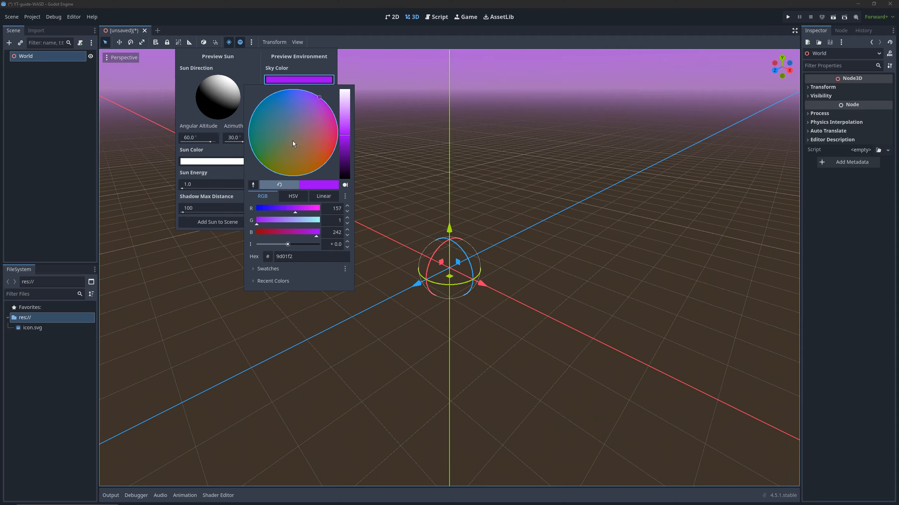
pyautogui.click(254, 83)
# Set the preview environment's ground color to dark blue
pyautogui.click(298, 104)
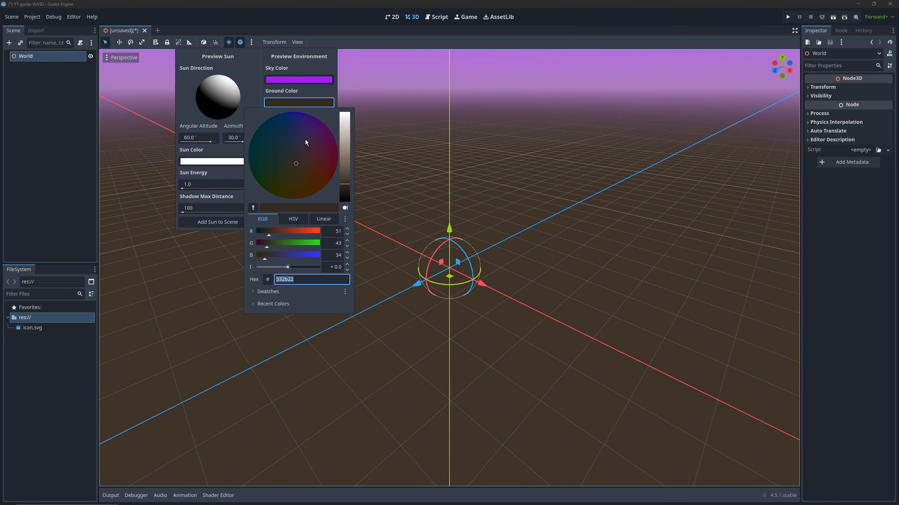
pyautogui.moveTo(305, 141)
pyautogui.mouseDown()
pyautogui.moveTo(260, 190)
pyautogui.moveTo(240, 140)
pyautogui.moveTo(256, 118)
pyautogui.mouseUp()
pyautogui.click(256, 89)
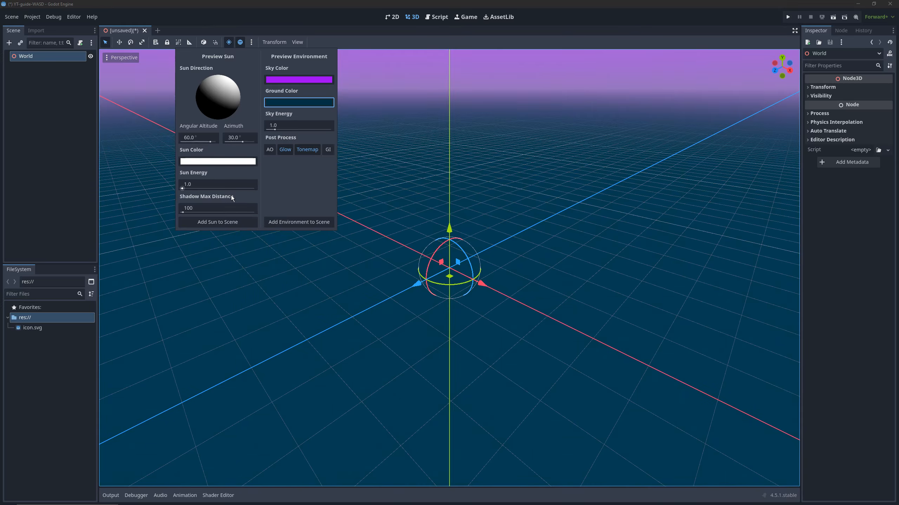
# Add the preview sun and the preview environment to the scene as nodes
pyautogui.click(225, 223)
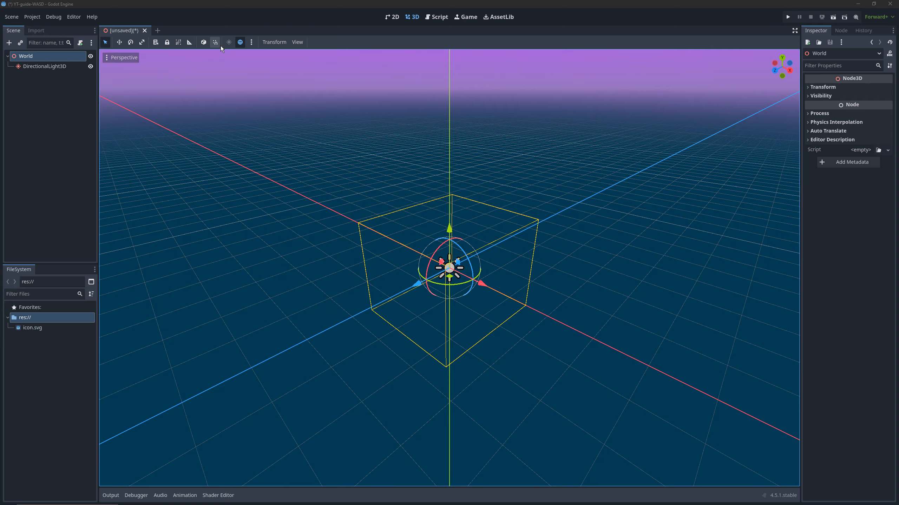
pyautogui.click(252, 42)
pyautogui.click(297, 223)
pyautogui.moveTo(352, 228); pyautogui.dragTo(356, 218, button='middle')
pyautogui.click(40, 117)
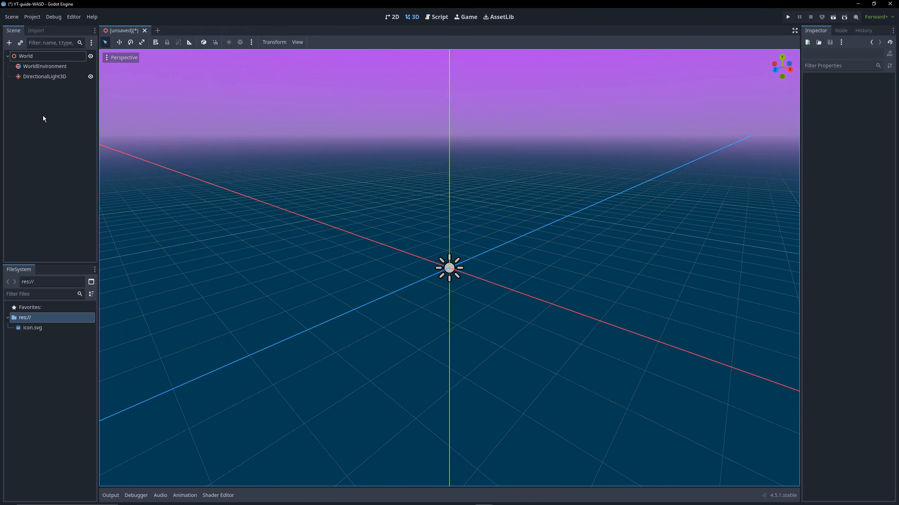
# Add a CSGBox3D node as a child of World
pyautogui.rightClick(40, 56)
pyautogui.click(80, 65)
pyautogui.write('csg')
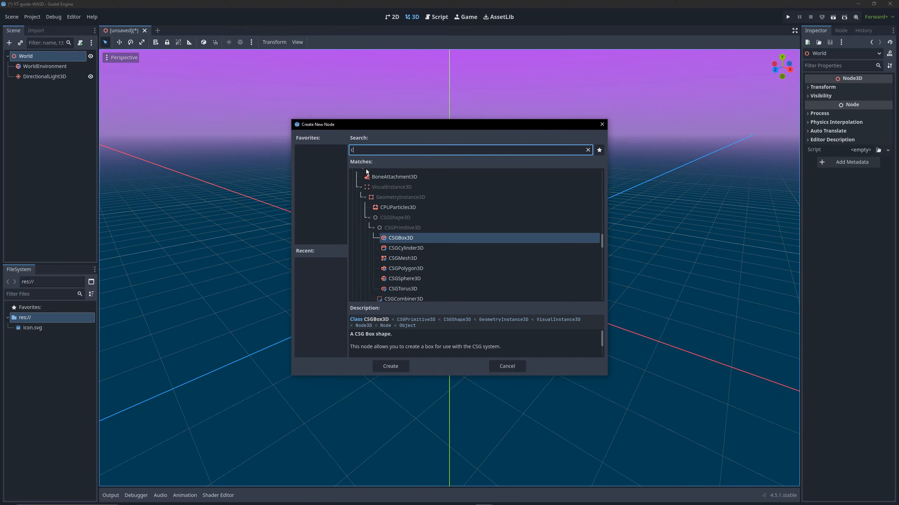
pyautogui.click(415, 235)
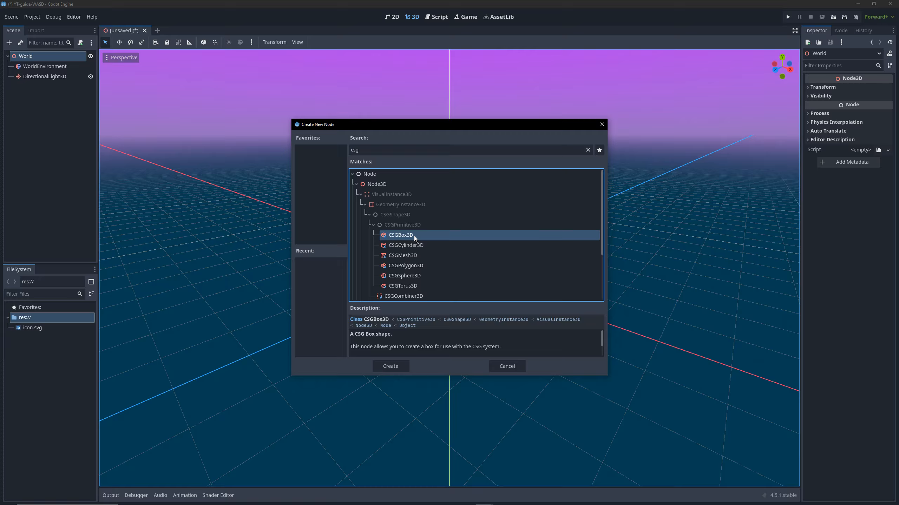
pyautogui.click(390, 367)
pyautogui.scroll(8, 443, 313)
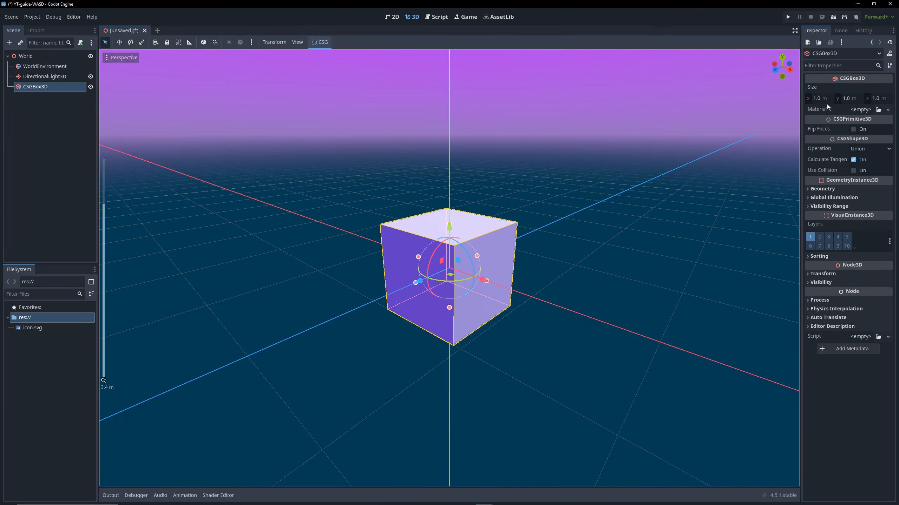
# Set the CSGBox3D size to 20 m in X and 20 m in Z
pyautogui.click(819, 98)
pyautogui.write('20')
pyautogui.press('Tab')
pyautogui.press('Tab')
pyautogui.write('20')
pyautogui.press('Return')
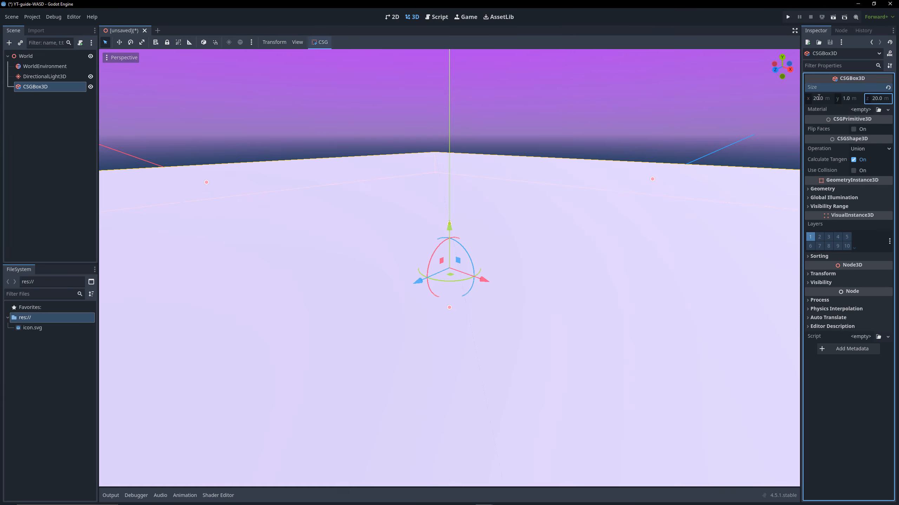
pyautogui.scroll(-6, 537, 212)
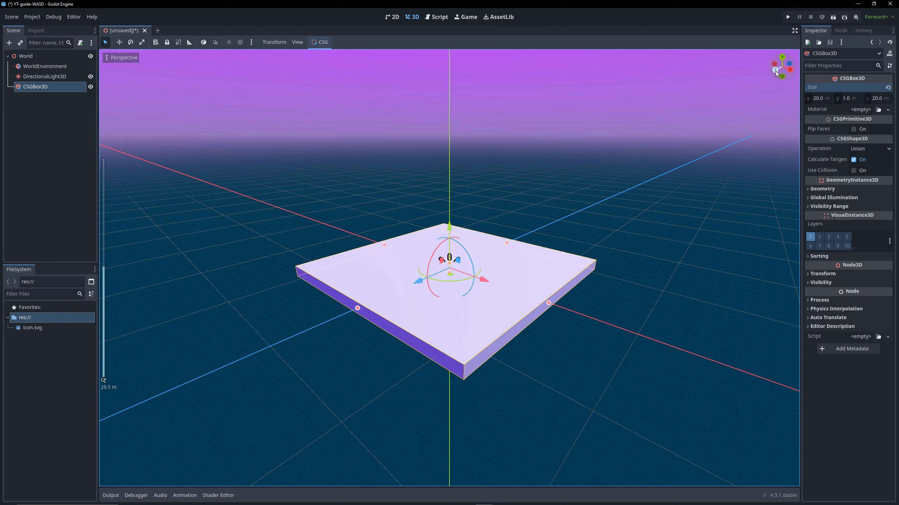
# Lower the CSGBox3D by setting its Y position to -0.5 m
pyautogui.click(775, 71)
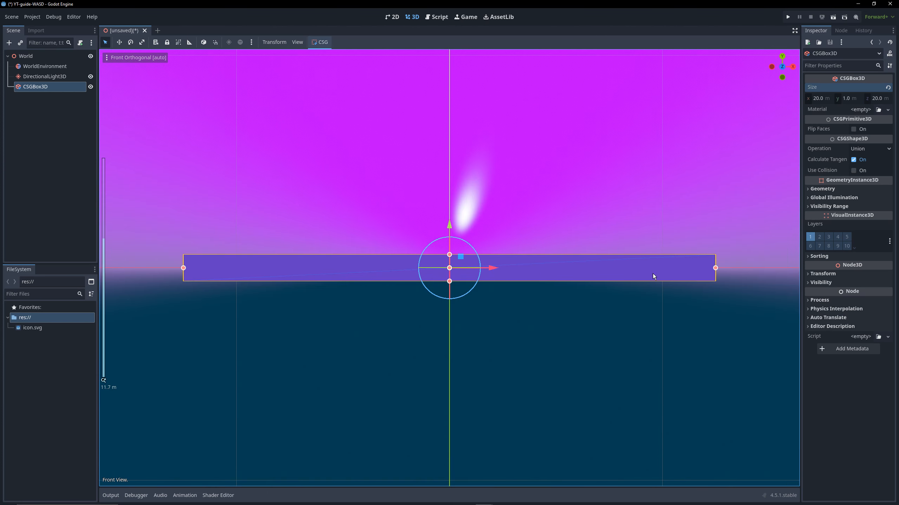
pyautogui.click(815, 273)
pyautogui.click(854, 296)
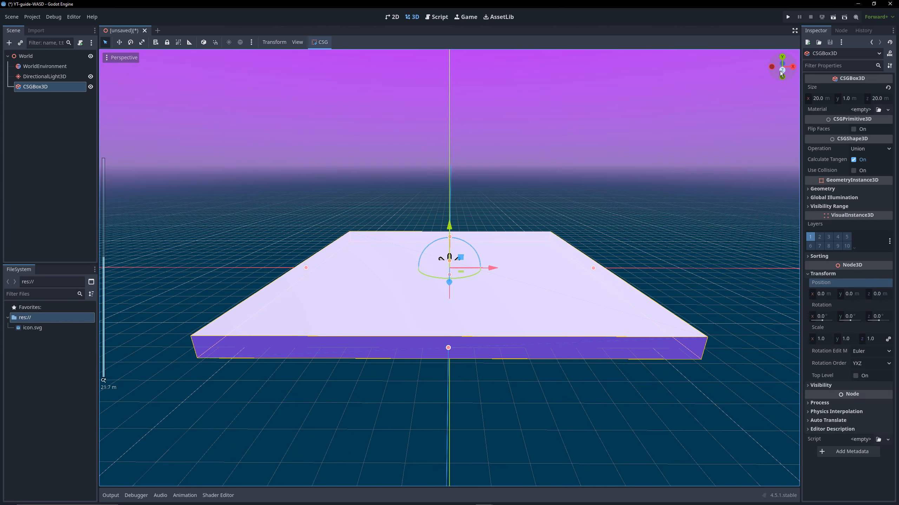
pyautogui.click(779, 71)
pyautogui.click(849, 294)
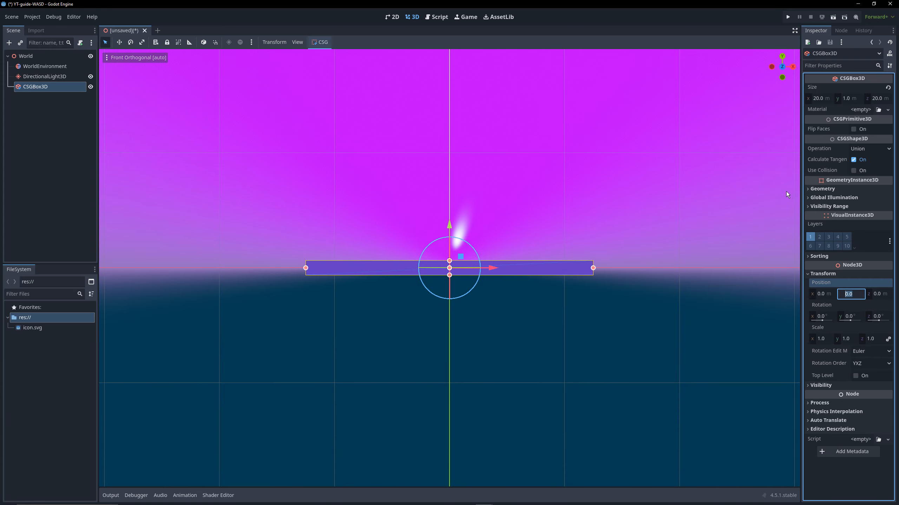
pyautogui.write('-0.5')
pyautogui.press('Return')
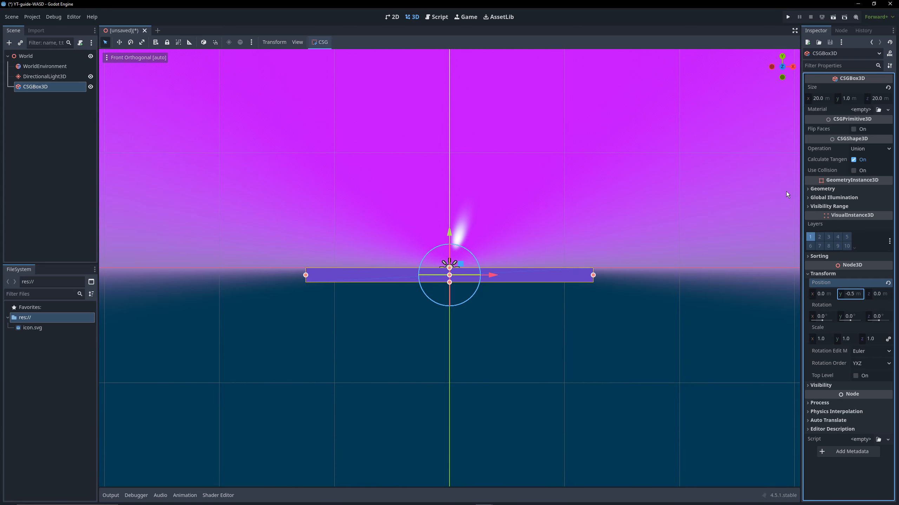
pyautogui.scroll(3, 484, 245)
pyautogui.moveTo(484, 245); pyautogui.dragTo(472, 239, button='middle')
pyautogui.scroll(-8, 486, 242)
pyautogui.click(65, 152)
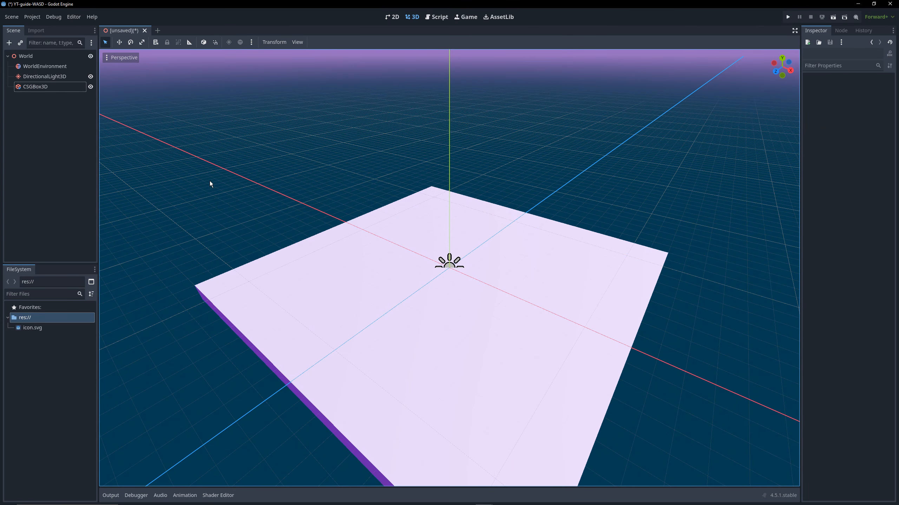
pyautogui.scroll(2, 473, 277)
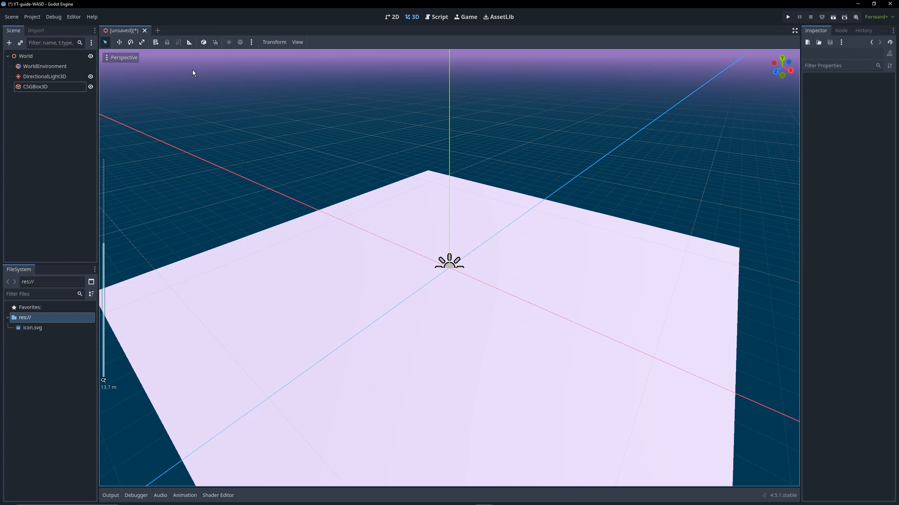
# Save the scene as world.tscn in a new project folder named scenes
pyautogui.hotkey('ctrl', 's')
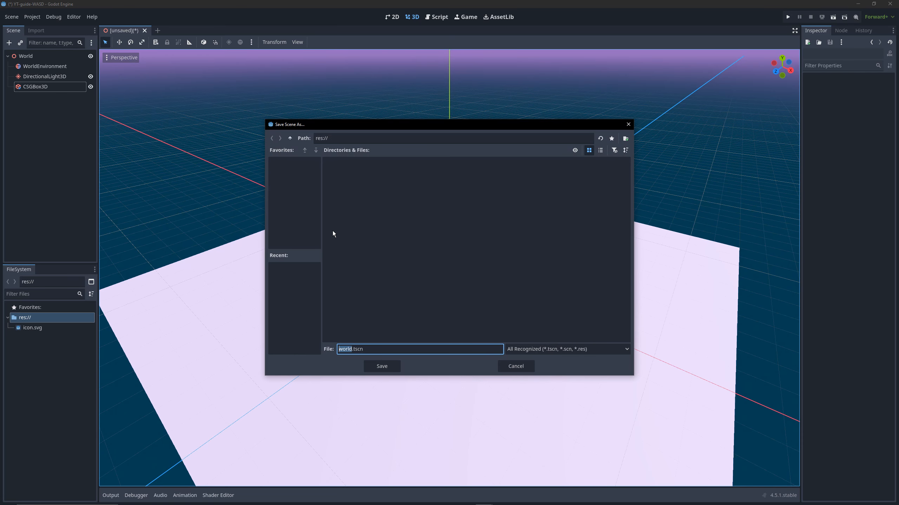
pyautogui.rightClick(379, 253)
pyautogui.click(414, 258)
pyautogui.write('scene')
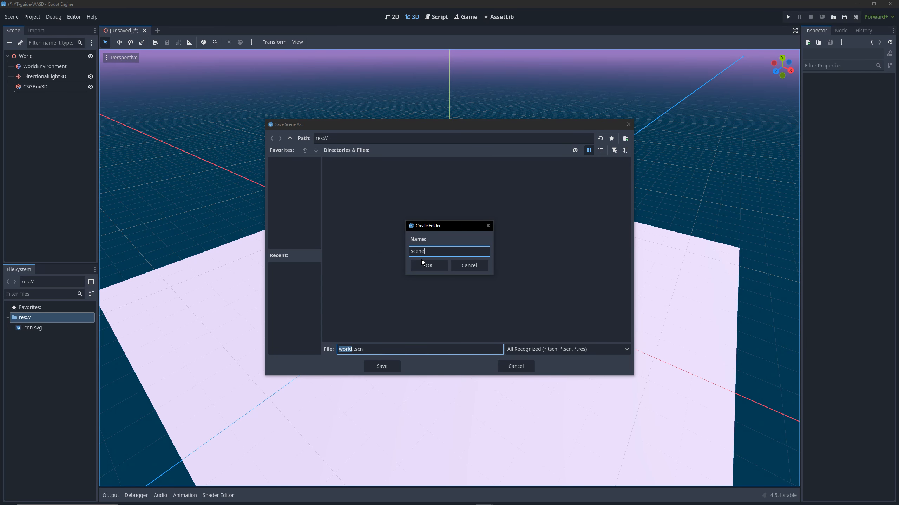
pyautogui.write('s')
pyautogui.click(425, 267)
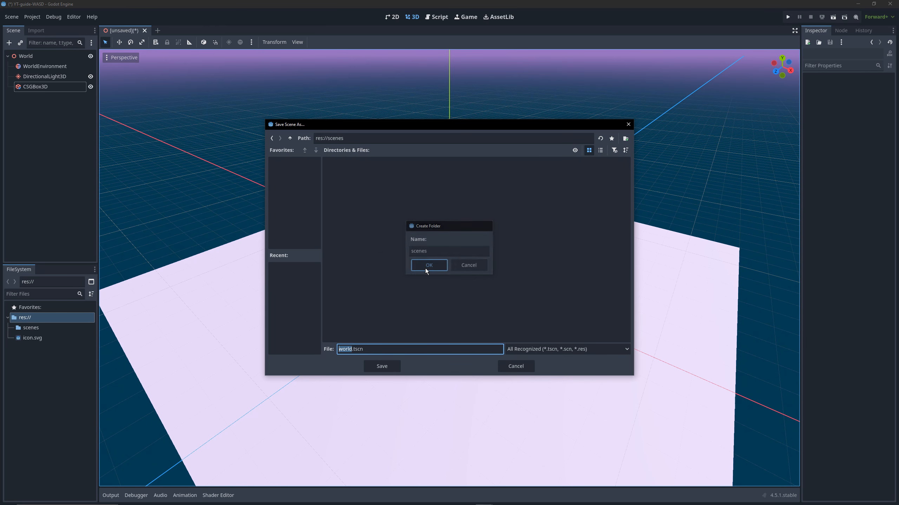
pyautogui.click(381, 370)
# Start a new scene with a 3D Scene root node and rename the root Player
pyautogui.click(143, 31)
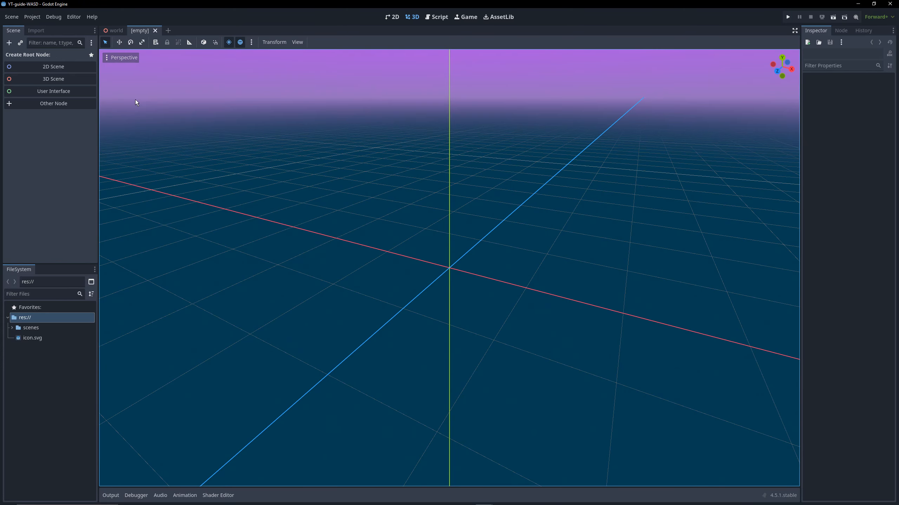
pyautogui.click(51, 80)
pyautogui.click(47, 73)
pyautogui.rightClick(48, 54)
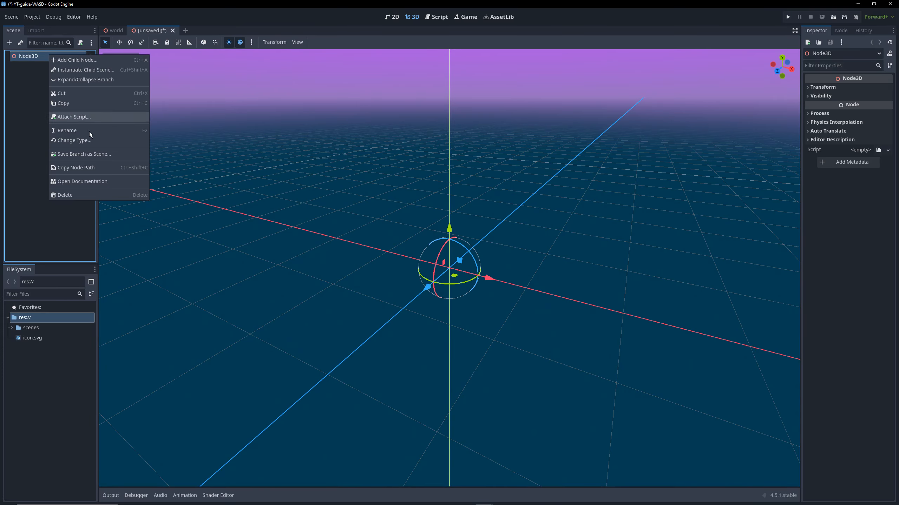
pyautogui.click(87, 131)
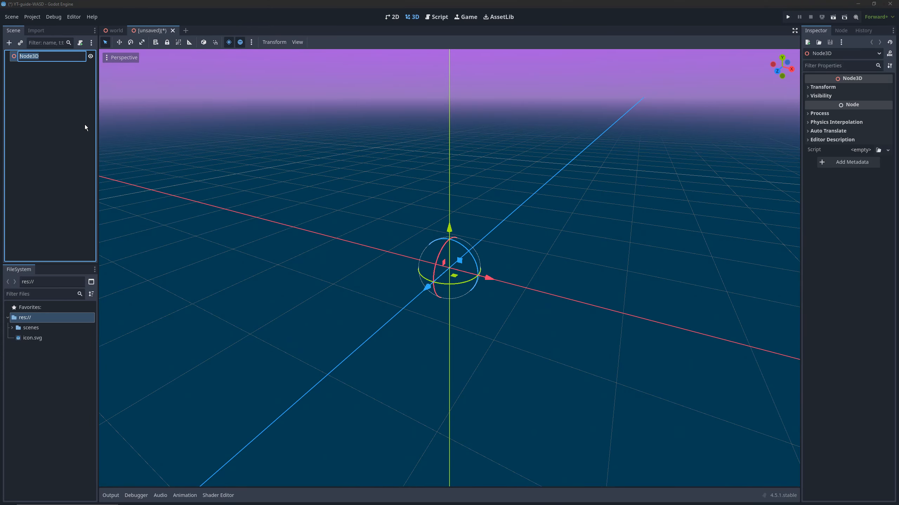
pyautogui.write('Player')
pyautogui.press('Return')
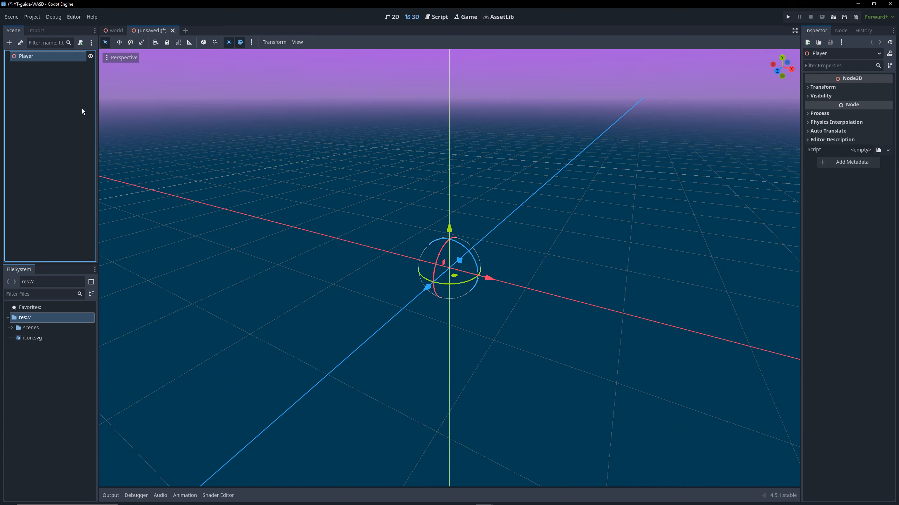
# Change the Player node's type to CharacterBody3D
pyautogui.rightClick(59, 57)
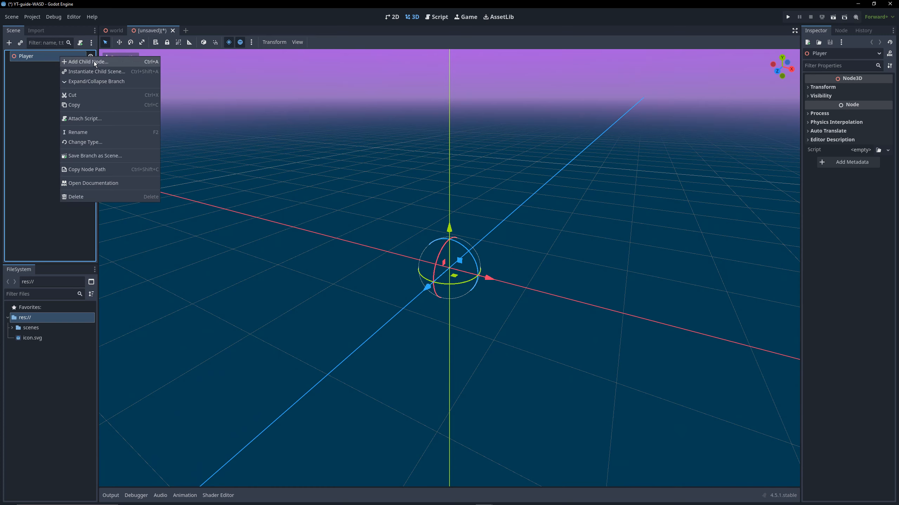
pyautogui.click(86, 141)
pyautogui.write('Char')
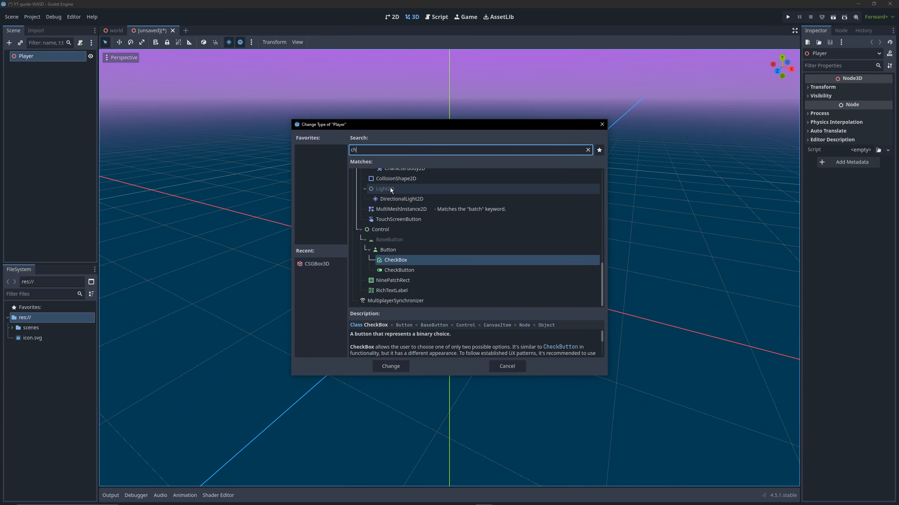
pyautogui.press('Return')
pyautogui.click(68, 111)
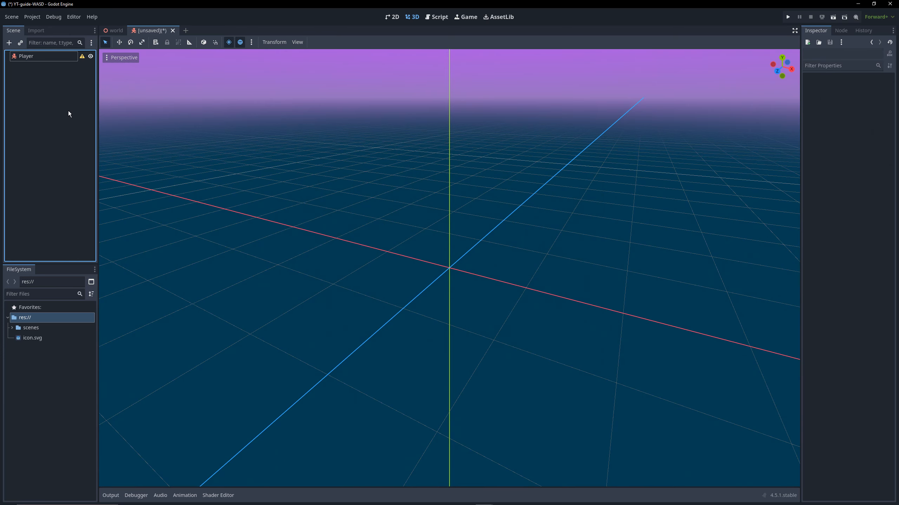
# Read the configuration warning on the Player node and dismiss it
pyautogui.rightClick(65, 55)
pyautogui.click(57, 72)
pyautogui.click(81, 56)
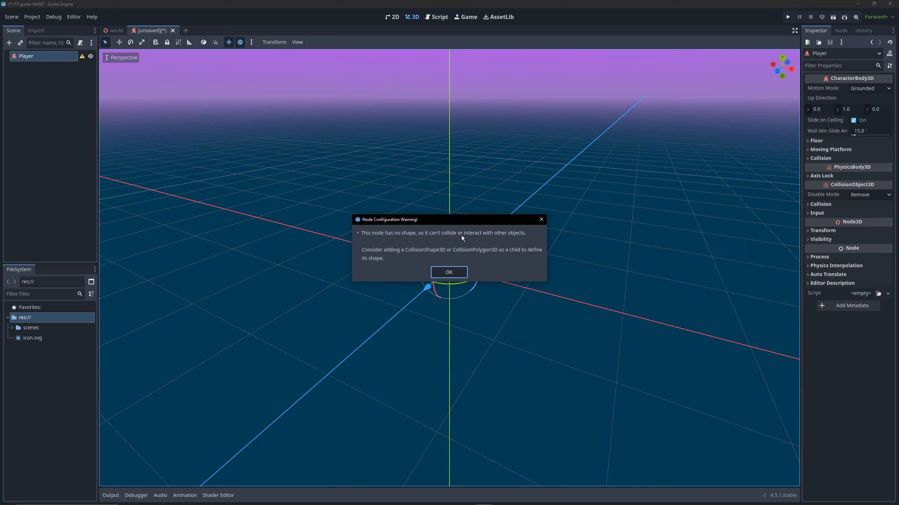
pyautogui.click(449, 272)
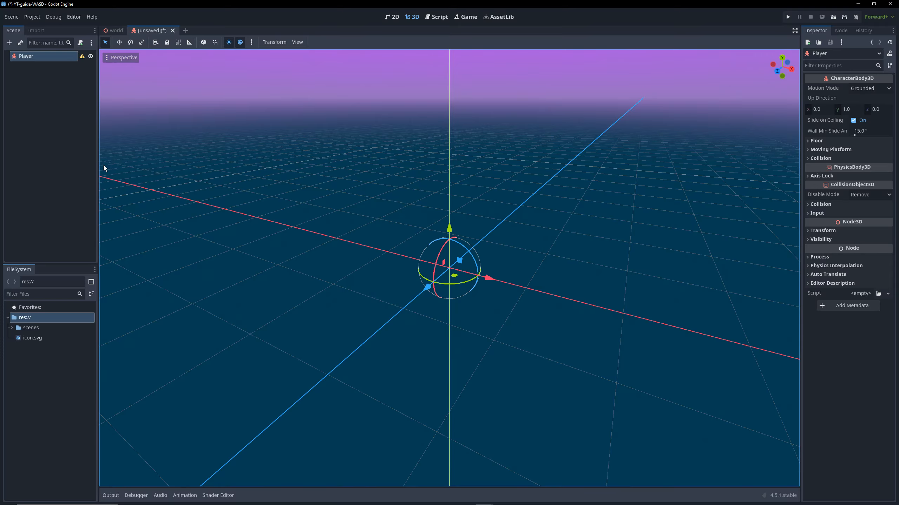
# Add a CollisionShape3D child node to the Player node
pyautogui.rightClick(40, 58)
pyautogui.click(53, 62)
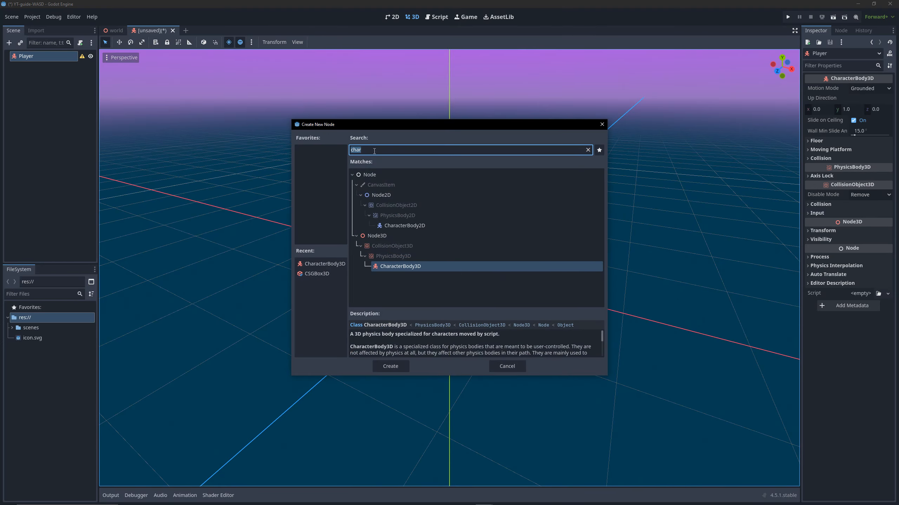
pyautogui.write('col')
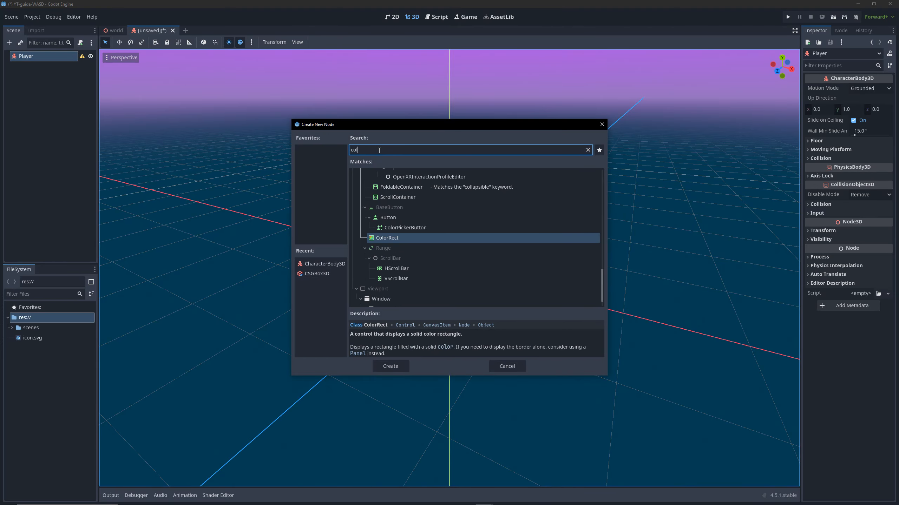
pyautogui.write('lision')
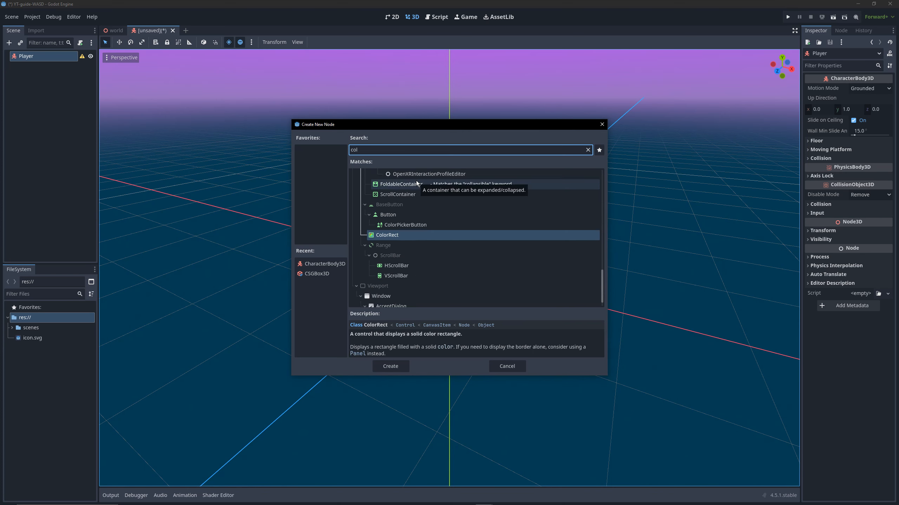
pyautogui.click(391, 367)
# Read the CollisionShape3D configuration warning and assign a new CapsuleShape3D as the node's shape
pyautogui.click(82, 68)
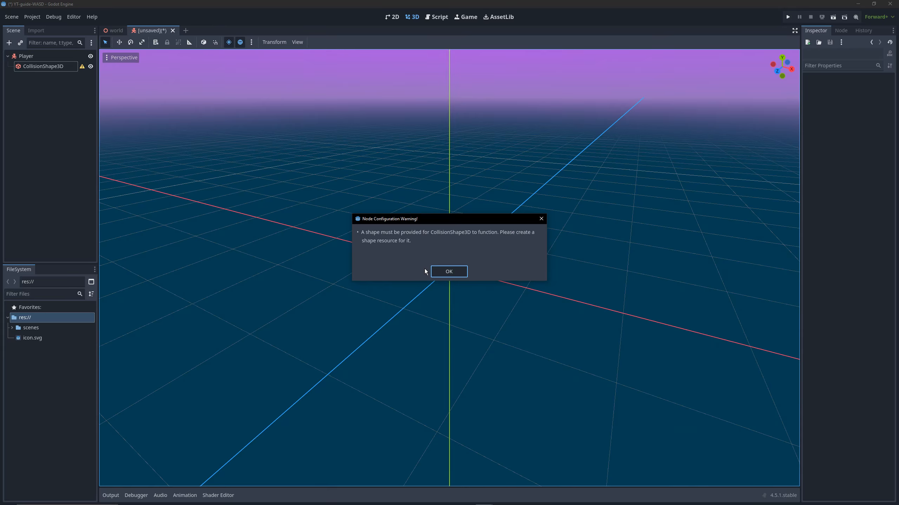
pyautogui.click(448, 272)
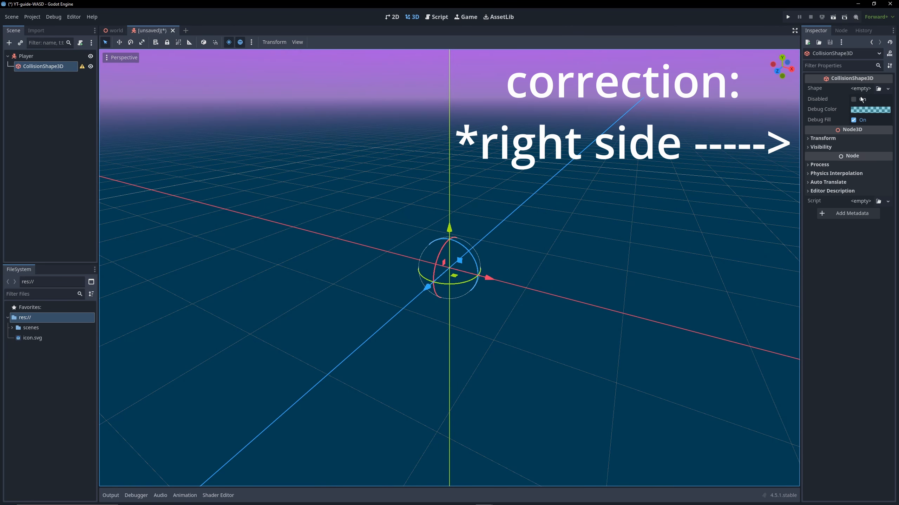
pyautogui.click(861, 89)
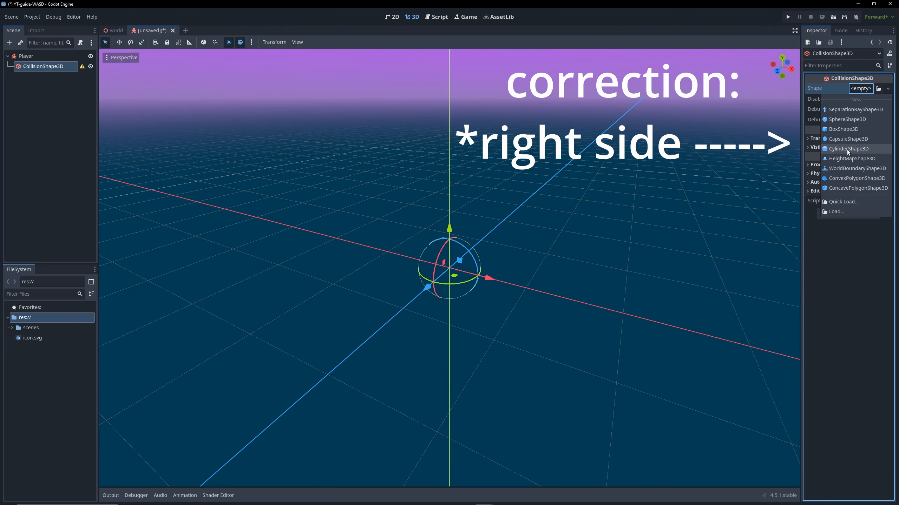
pyautogui.click(848, 139)
# Add a MeshInstance3D child node to the Player node
pyautogui.press('KP_1')
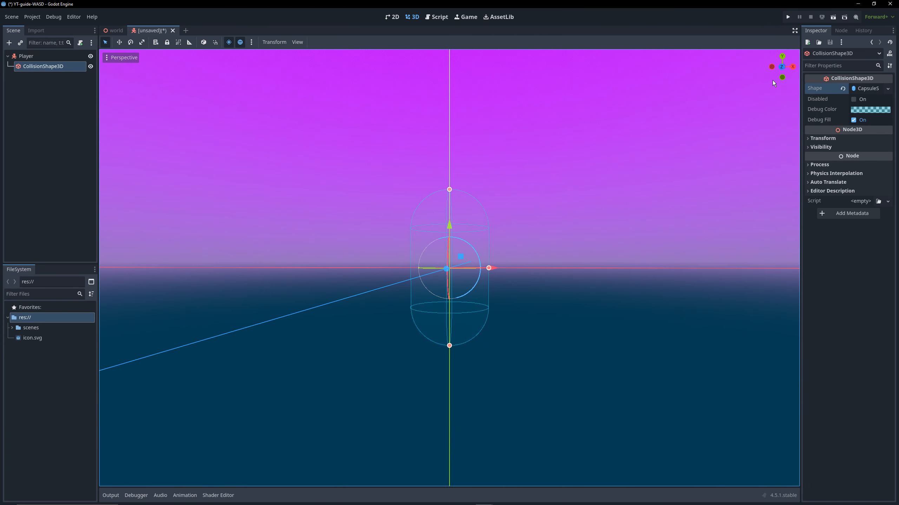
pyautogui.click(781, 69)
pyautogui.rightClick(40, 58)
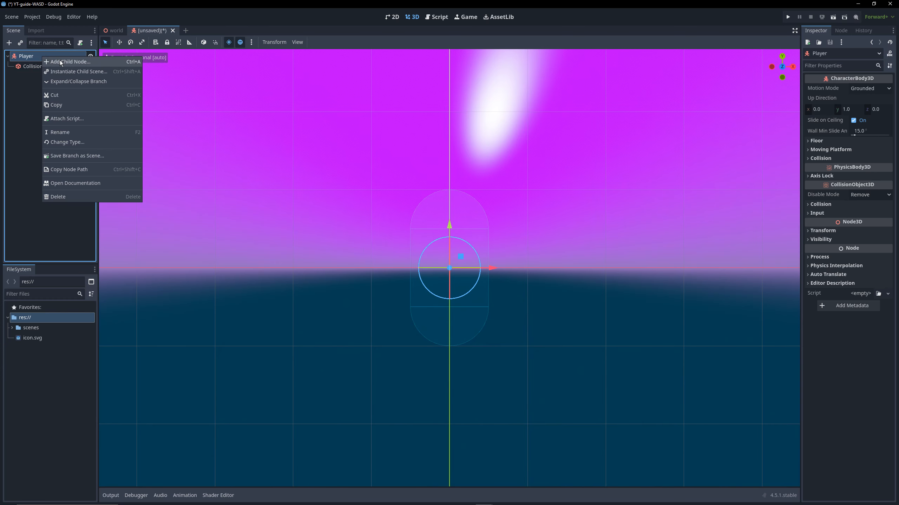
pyautogui.click(60, 61)
pyautogui.write('mesh')
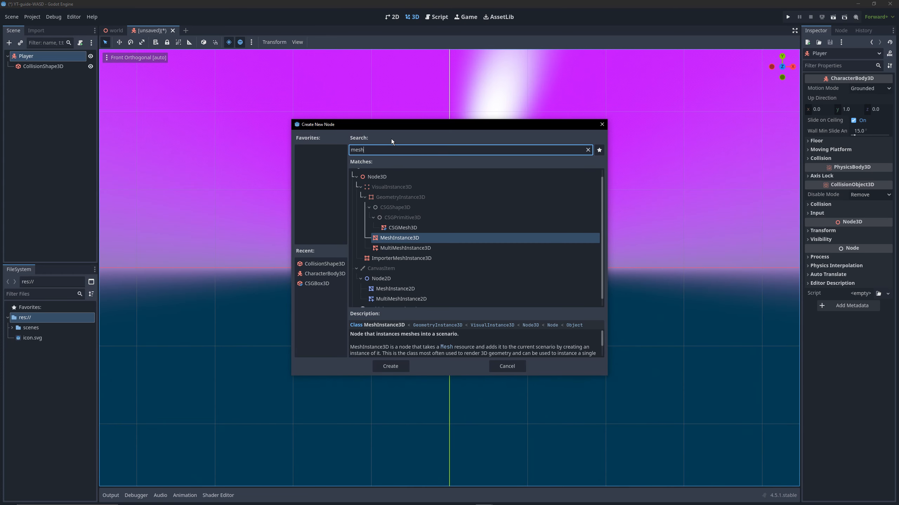
pyautogui.click(390, 366)
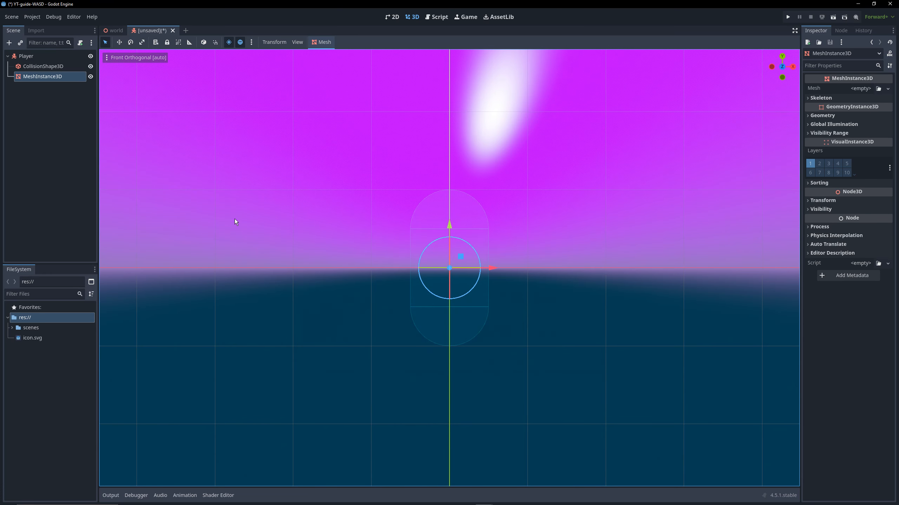
pyautogui.click(24, 114)
# Set the CollisionShape3D node's Y position to 1 m
pyautogui.click(40, 68)
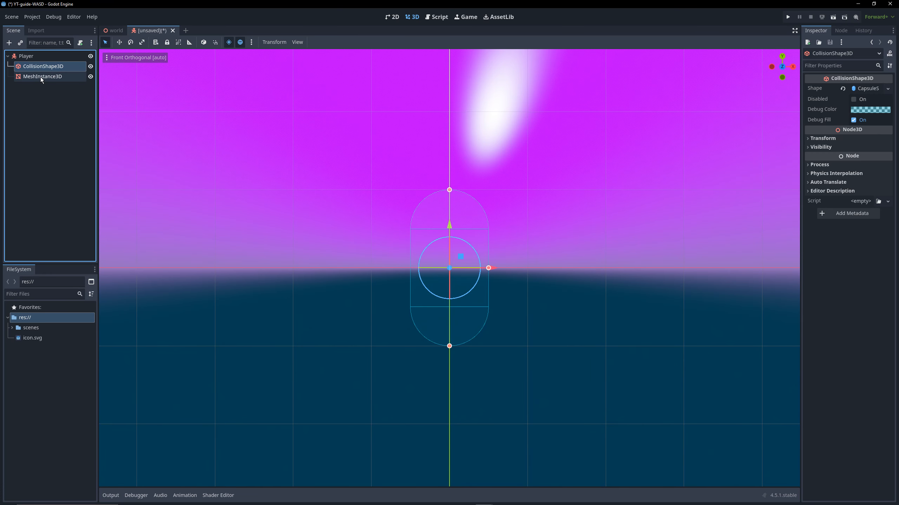
pyautogui.click(40, 77)
pyautogui.click(45, 67)
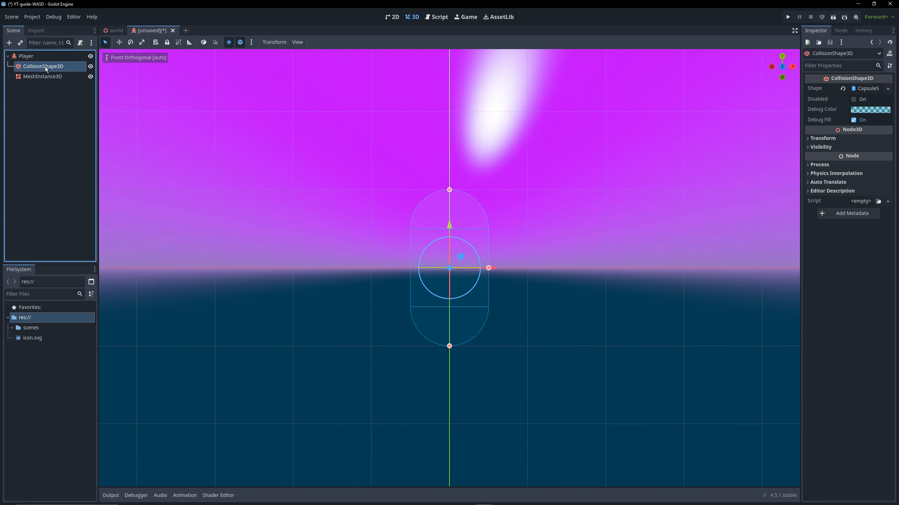
pyautogui.click(812, 138)
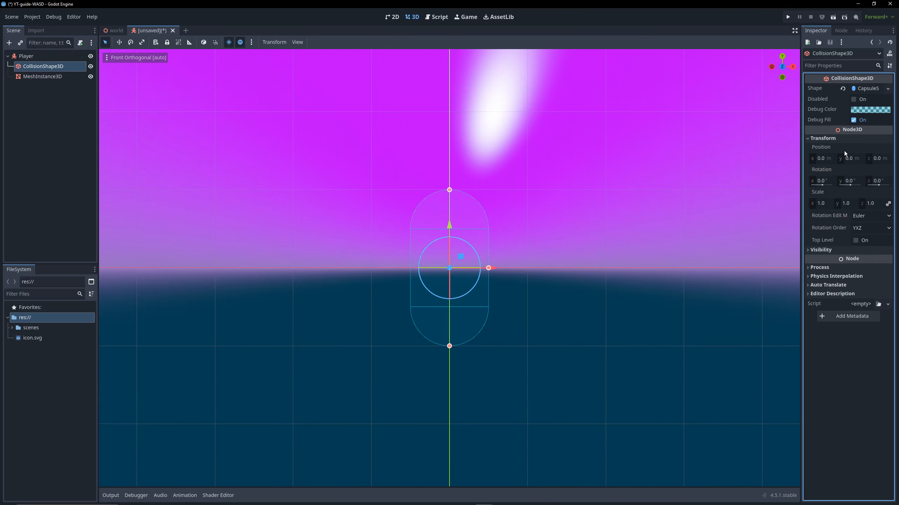
pyautogui.click(851, 159)
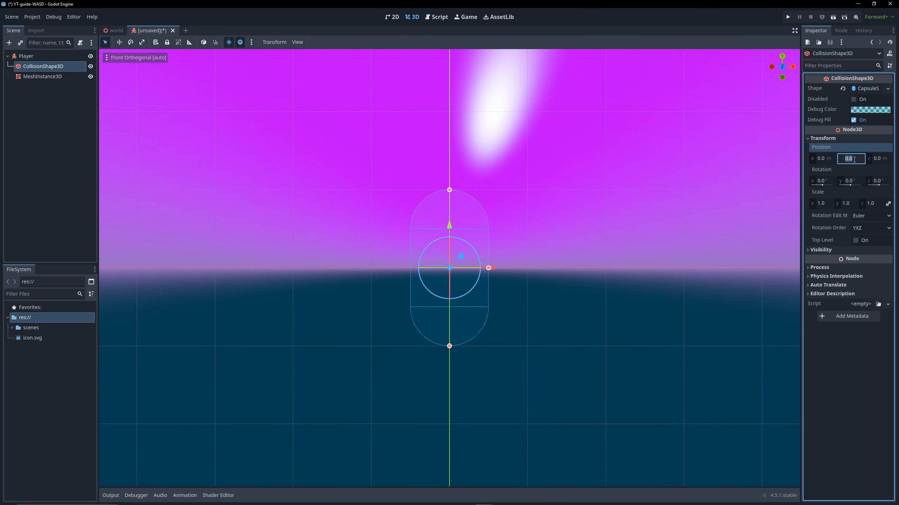
pyautogui.write('1')
pyautogui.press('Return')
# Set the MeshInstance3D node's Y position to 1 m
pyautogui.click(44, 77)
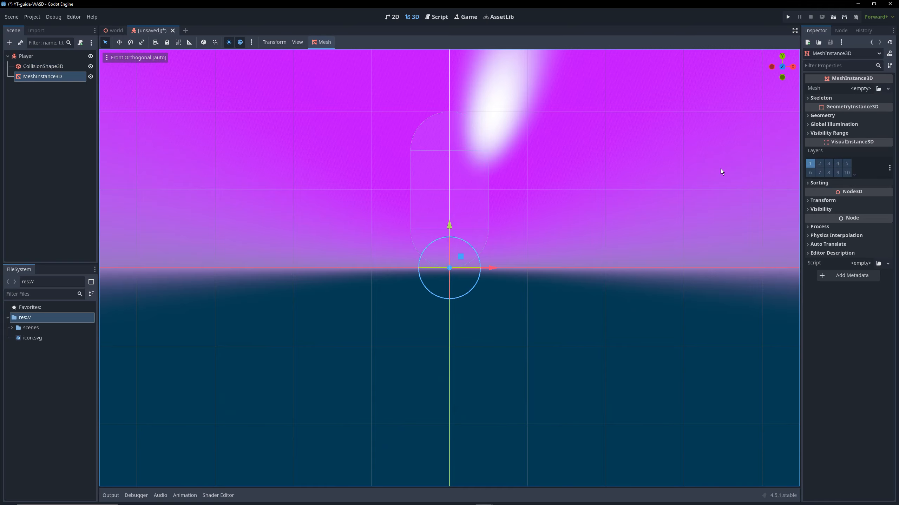
pyautogui.click(824, 200)
pyautogui.click(850, 220)
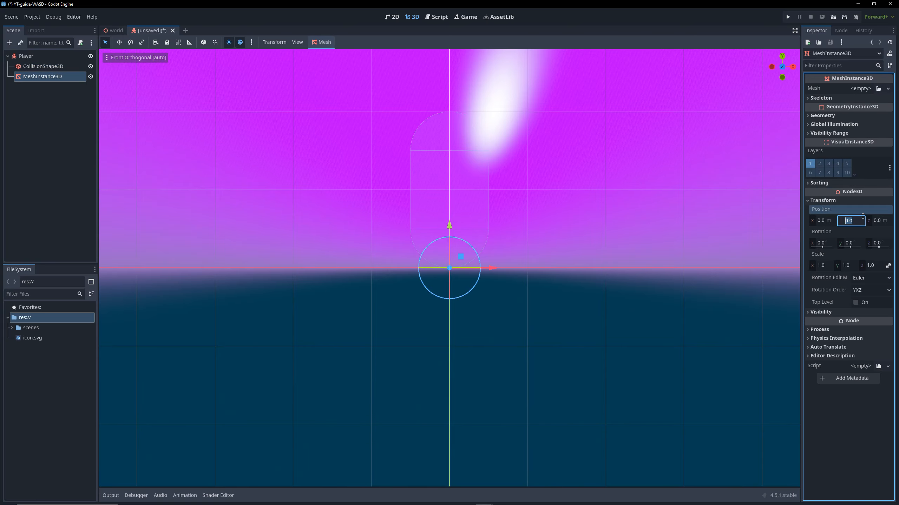
pyautogui.write('1')
pyautogui.press('Return')
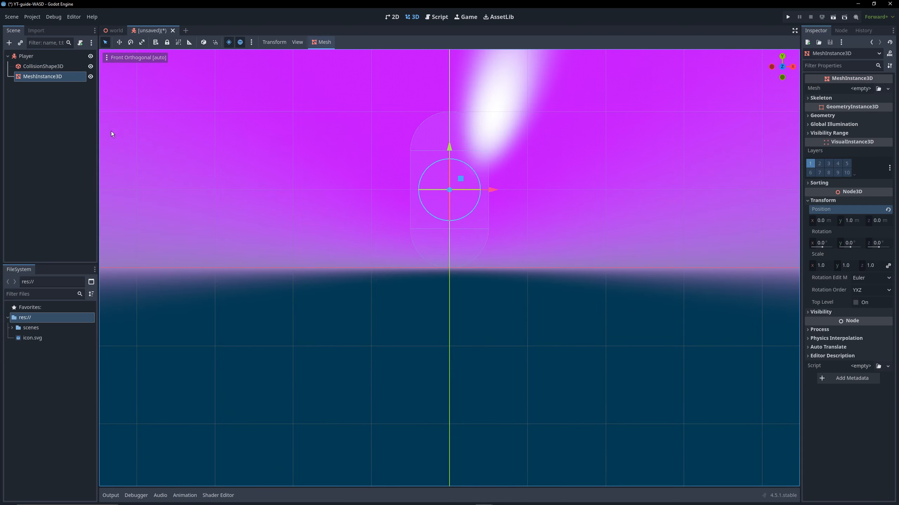
# Assign a new CapsuleMesh to the MeshInstance3D node
pyautogui.click(48, 86)
pyautogui.click(48, 77)
pyautogui.moveTo(546, 136); pyautogui.dragTo(496, 157, button='middle')
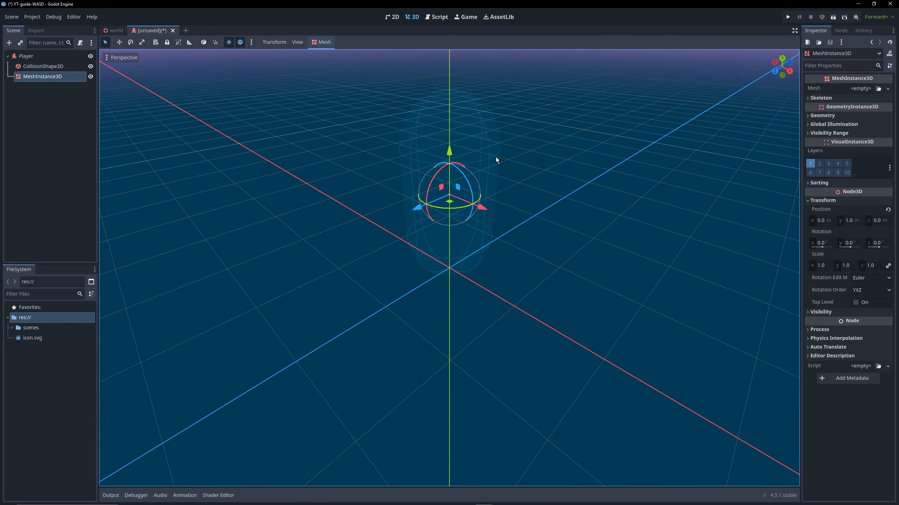
pyautogui.click(860, 89)
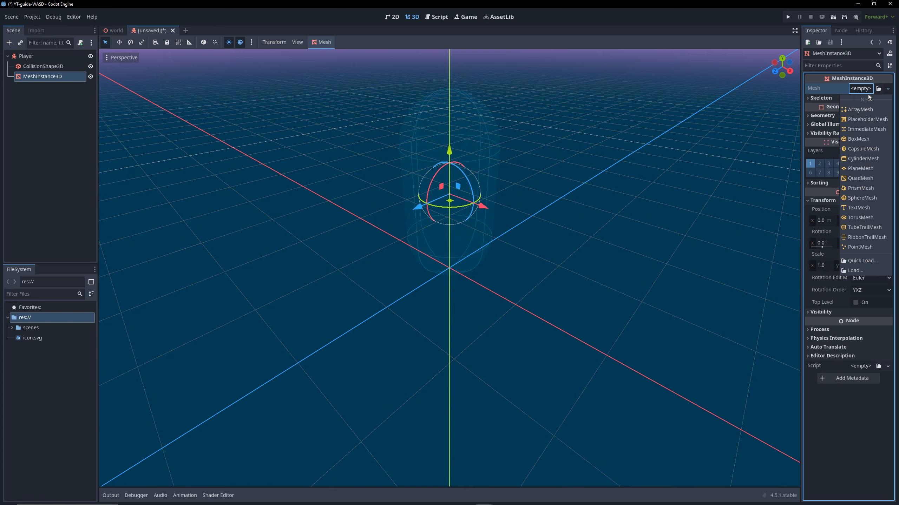
pyautogui.click(862, 149)
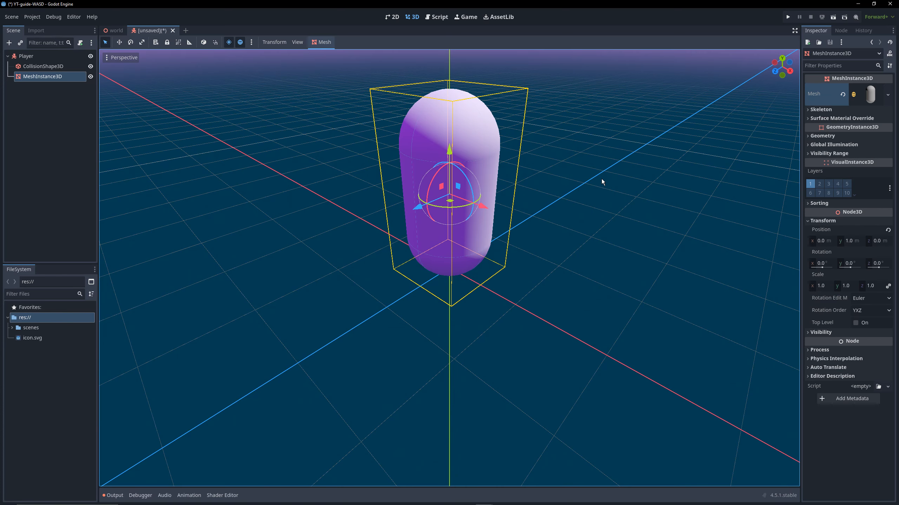
# Give the capsule mesh a new StandardMaterial3D as its material
pyautogui.click(868, 101)
pyautogui.click(862, 210)
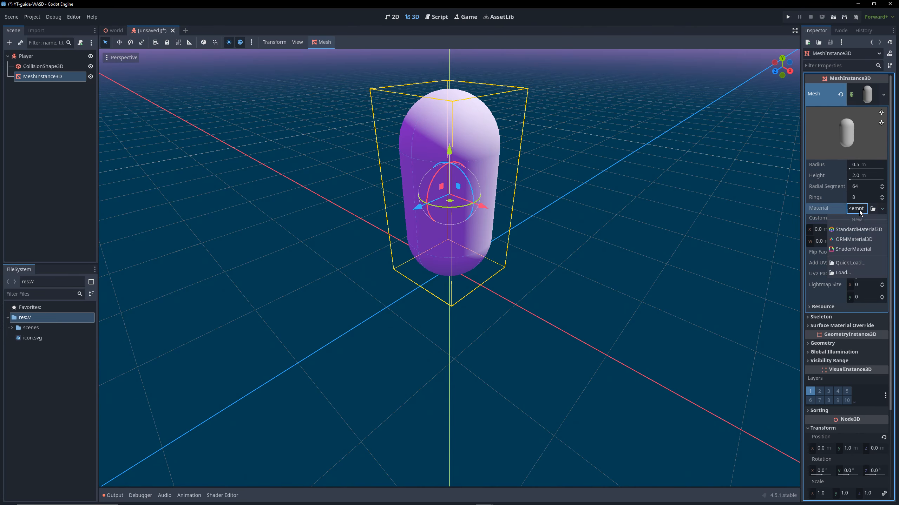
pyautogui.click(868, 233)
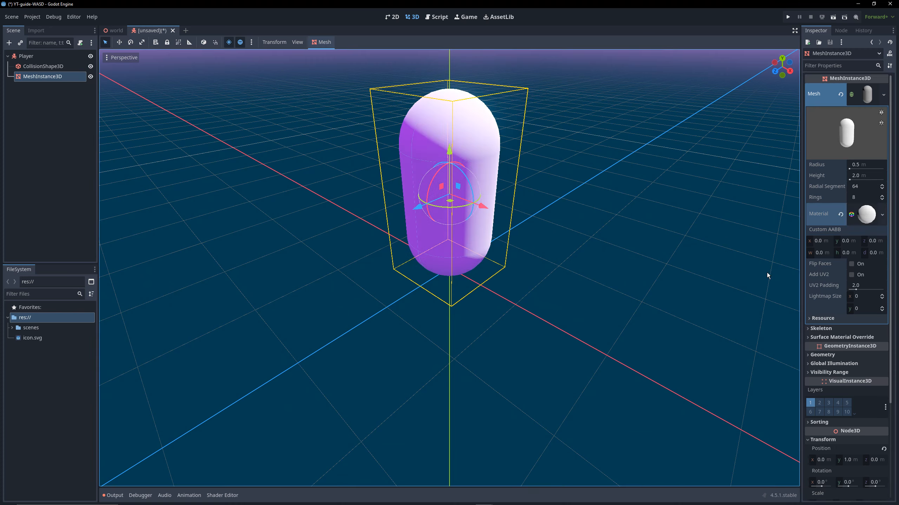
# Set the capsule material's albedo color to green, hex 009a0a, and collapse the mesh's properties
pyautogui.click(866, 214)
pyautogui.click(821, 332)
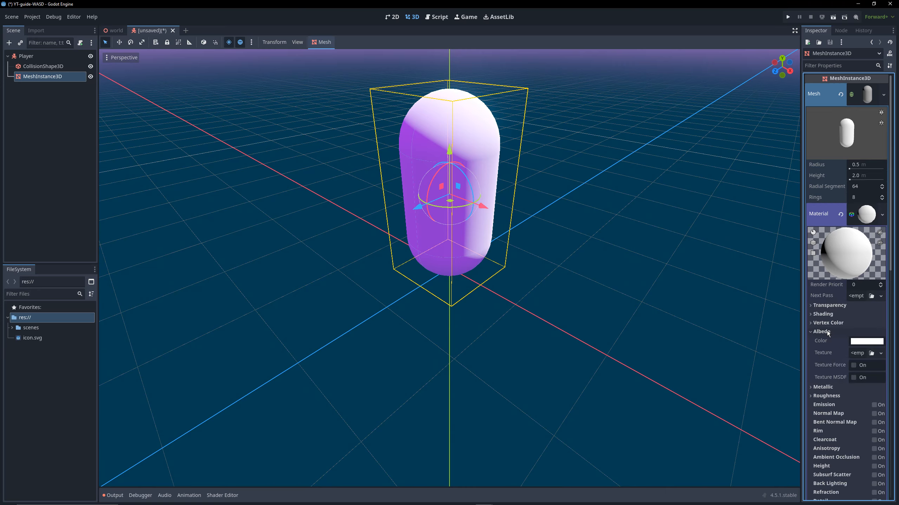
pyautogui.click(872, 342)
pyautogui.moveTo(886, 196)
pyautogui.mouseDown()
pyautogui.moveTo(885, 155)
pyautogui.moveTo(882, 177)
pyautogui.moveTo(780, 140)
pyautogui.mouseUp()
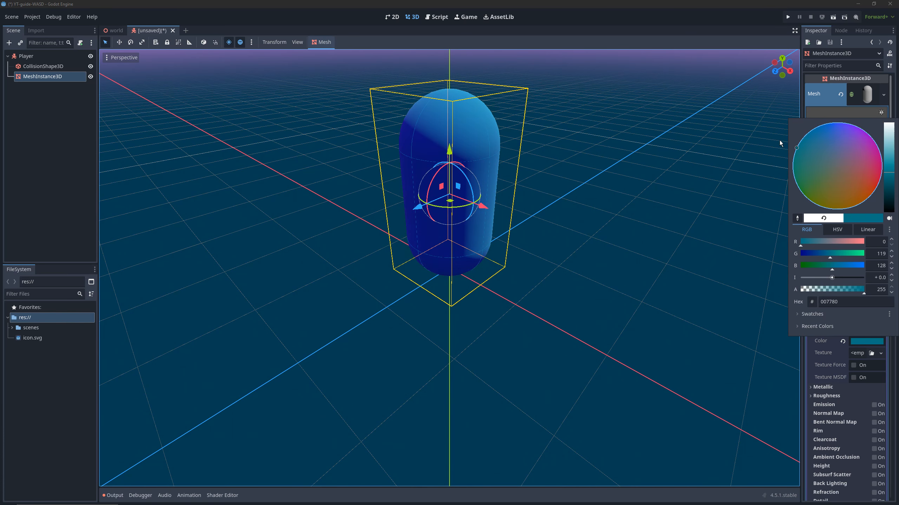
pyautogui.moveTo(882, 168)
pyautogui.mouseDown()
pyautogui.moveTo(882, 125)
pyautogui.moveTo(882, 166)
pyautogui.moveTo(878, 136)
pyautogui.mouseUp()
pyautogui.moveTo(803, 177)
pyautogui.mouseDown()
pyautogui.moveTo(776, 172)
pyautogui.moveTo(798, 114)
pyautogui.moveTo(877, 149)
pyautogui.moveTo(832, 131)
pyautogui.moveTo(846, 128)
pyautogui.mouseUp()
pyautogui.moveTo(886, 150); pyautogui.dragTo(886, 164)
pyautogui.moveTo(805, 173); pyautogui.dragTo(792, 178)
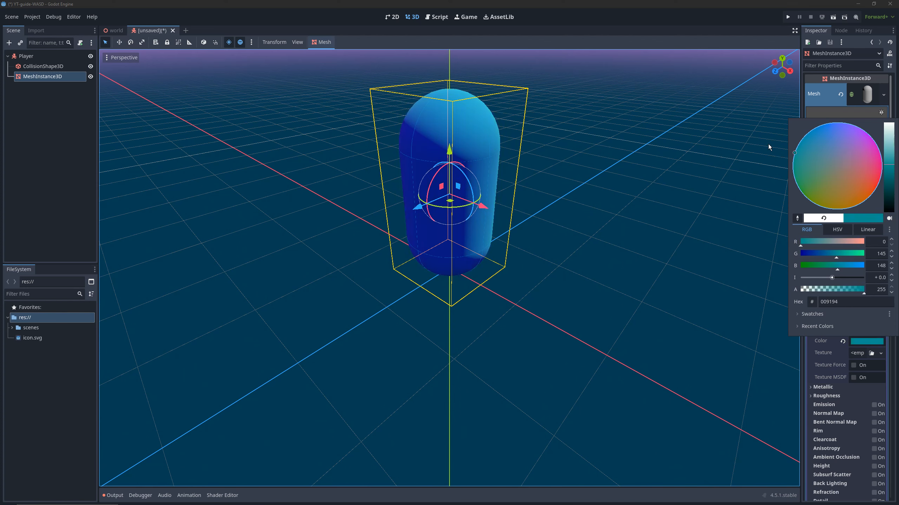
pyautogui.moveTo(768, 144)
pyautogui.mouseDown()
pyautogui.moveTo(757, 193)
pyautogui.moveTo(762, 230)
pyautogui.moveTo(753, 217)
pyautogui.moveTo(754, 232)
pyautogui.mouseUp()
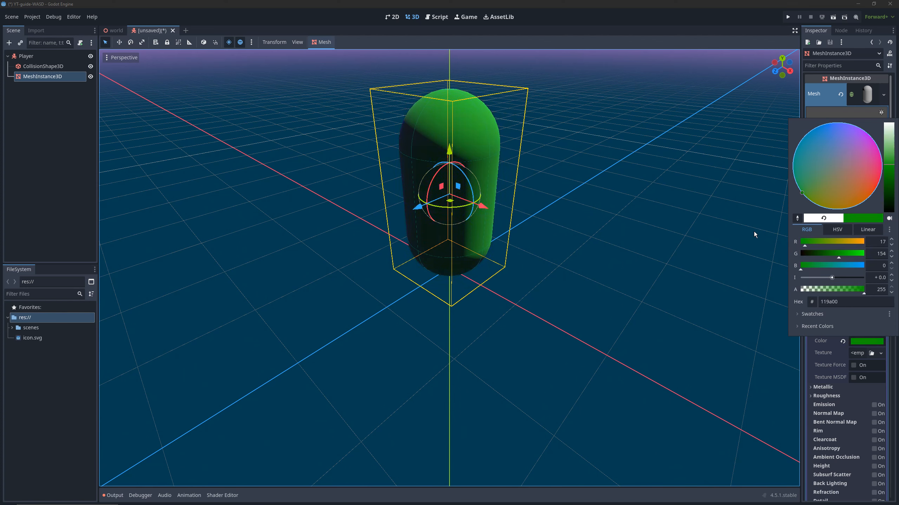
pyautogui.click(62, 206)
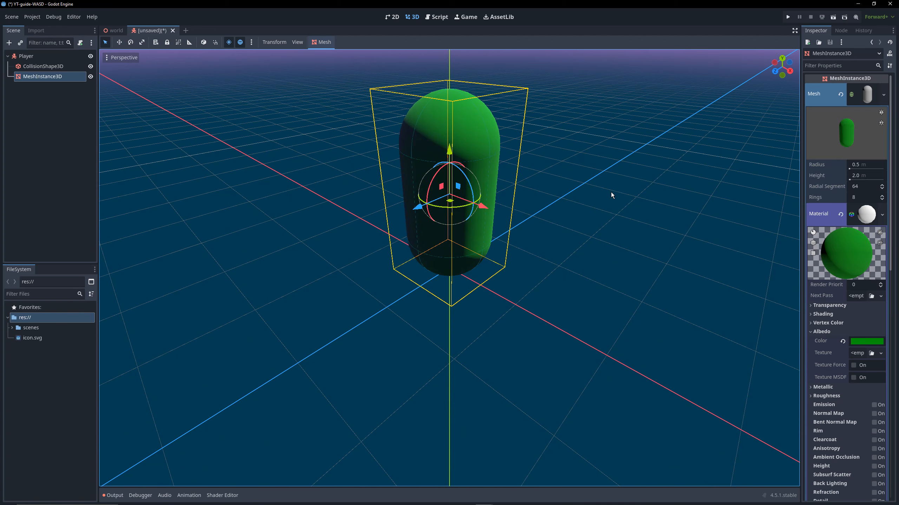
pyautogui.click(866, 95)
# Save the player scene as player.tscn in the scenes folder
pyautogui.click(50, 138)
pyautogui.moveTo(301, 168); pyautogui.dragTo(381, 144, button='middle')
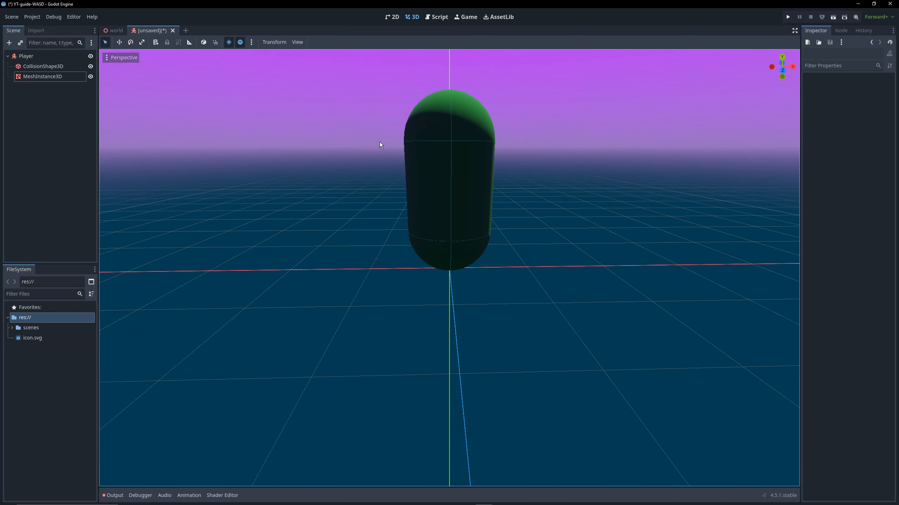
pyautogui.hotkey('ctrl', 's')
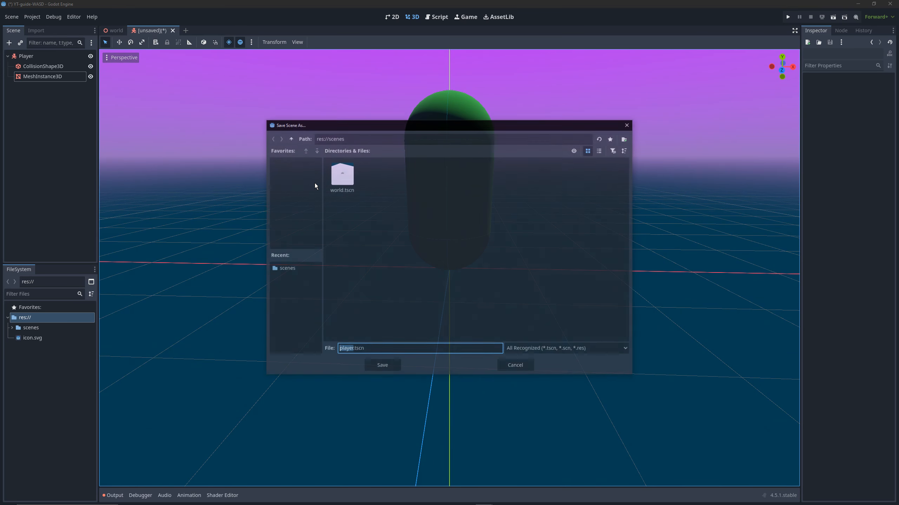
pyautogui.click(421, 301)
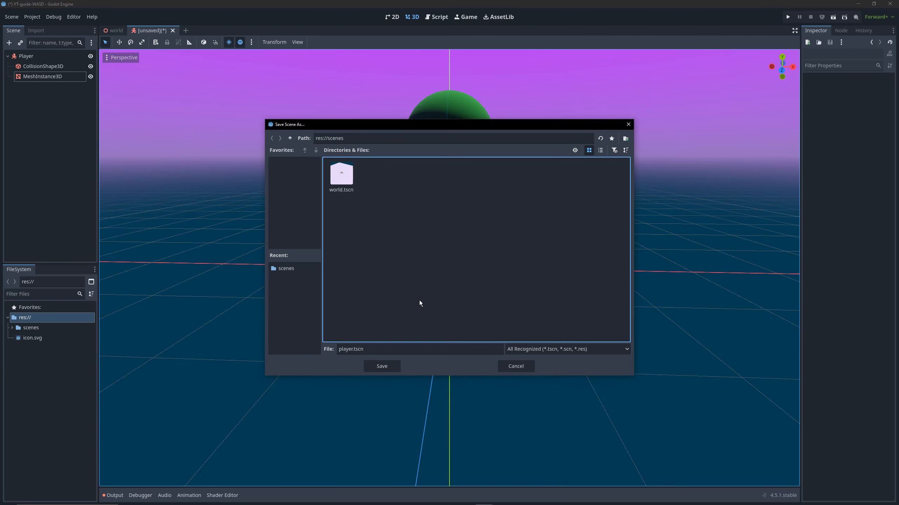
pyautogui.click(381, 367)
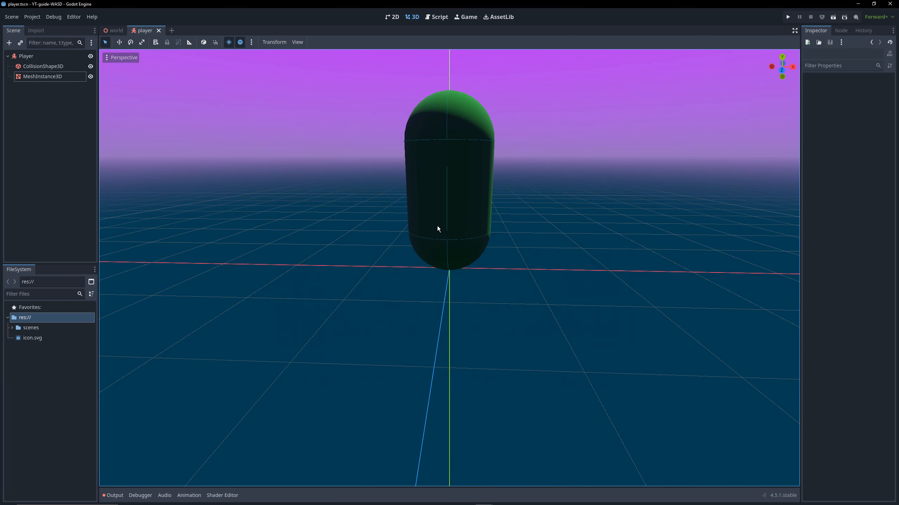
# Switch to the world scene and add a Camera3D child node to the World node
pyautogui.click(114, 30)
pyautogui.scroll(-5, 377, 84)
pyautogui.click(393, 202)
pyautogui.scroll(10, 456, 257)
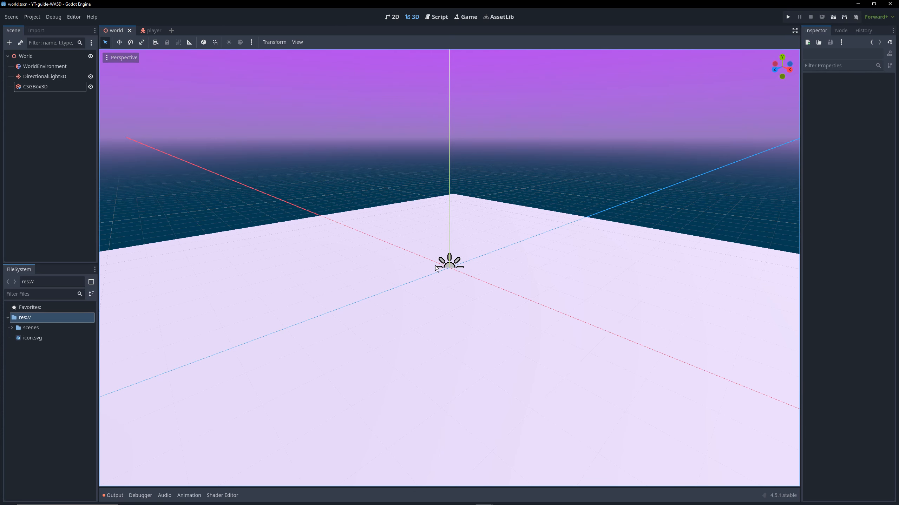
pyautogui.scroll(13, 456, 272)
pyautogui.click(43, 111)
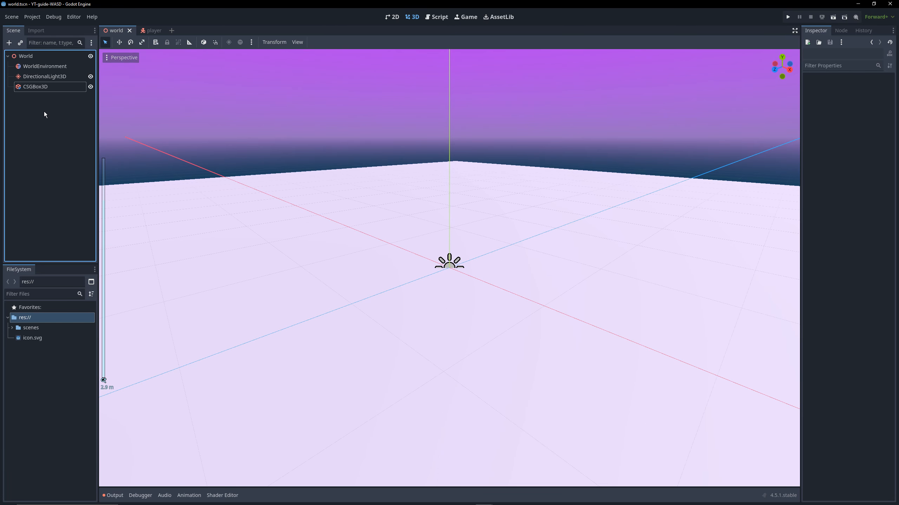
pyautogui.rightClick(29, 56)
pyautogui.click(44, 64)
pyautogui.write('camera')
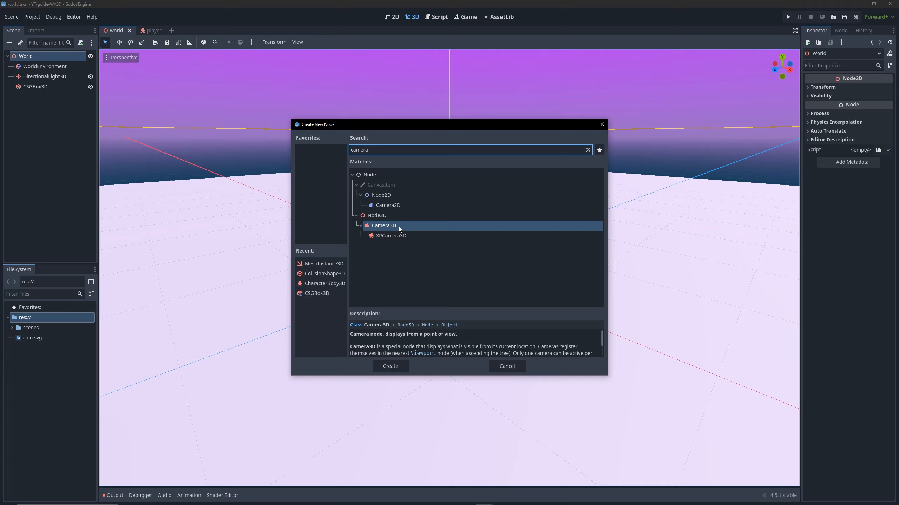
pyautogui.click(389, 366)
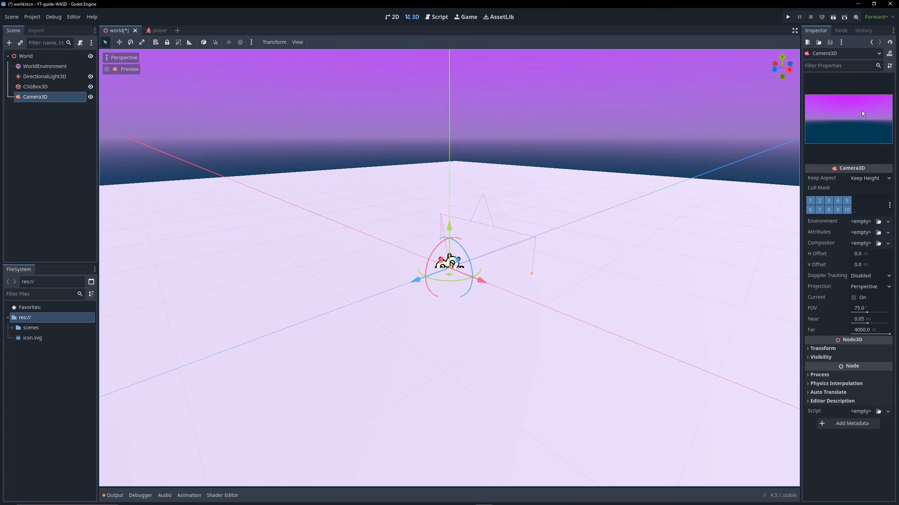
# Set the camera's Y position to 20 m and its X rotation to -90 degrees
pyautogui.click(819, 348)
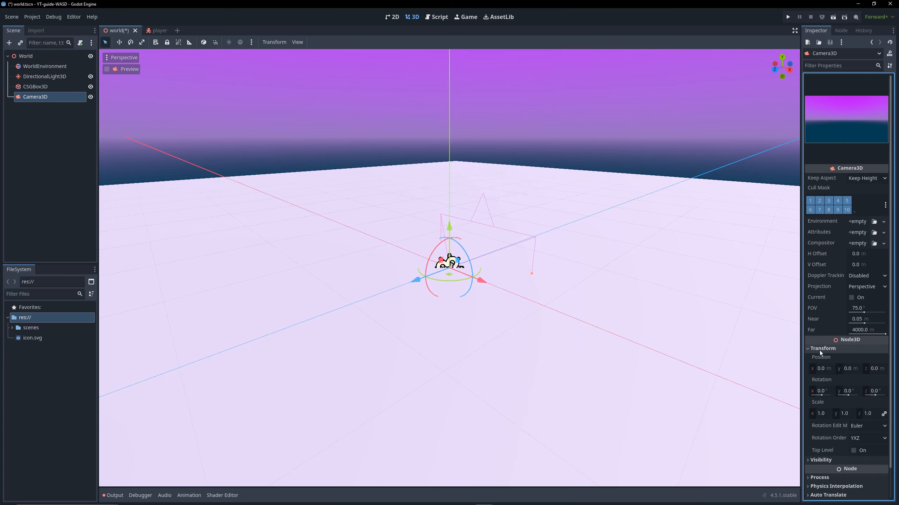
pyautogui.click(847, 369)
pyautogui.write('20')
pyautogui.press('Return')
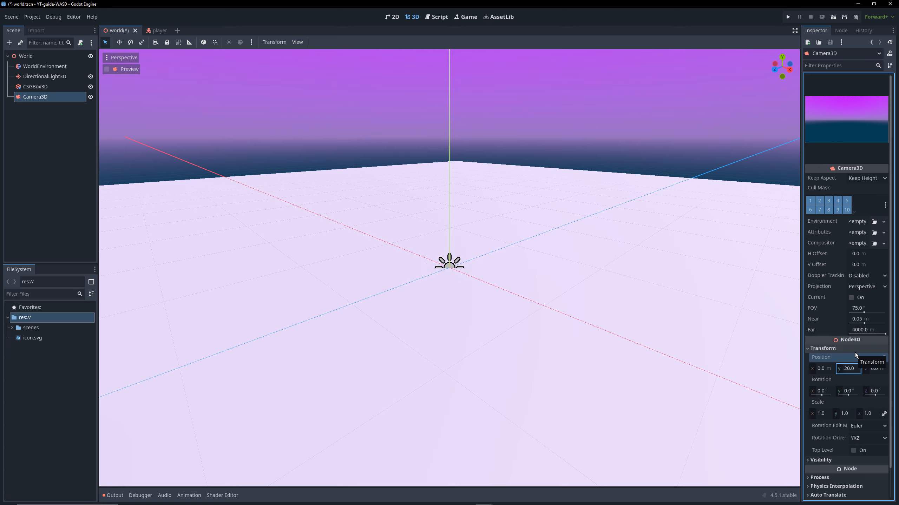
pyautogui.click(819, 390)
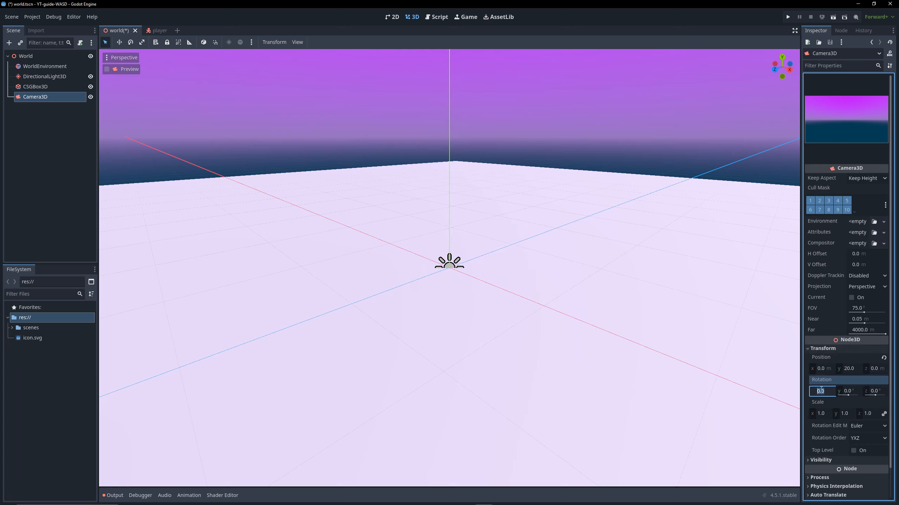
pyautogui.write('-90')
pyautogui.press('Return')
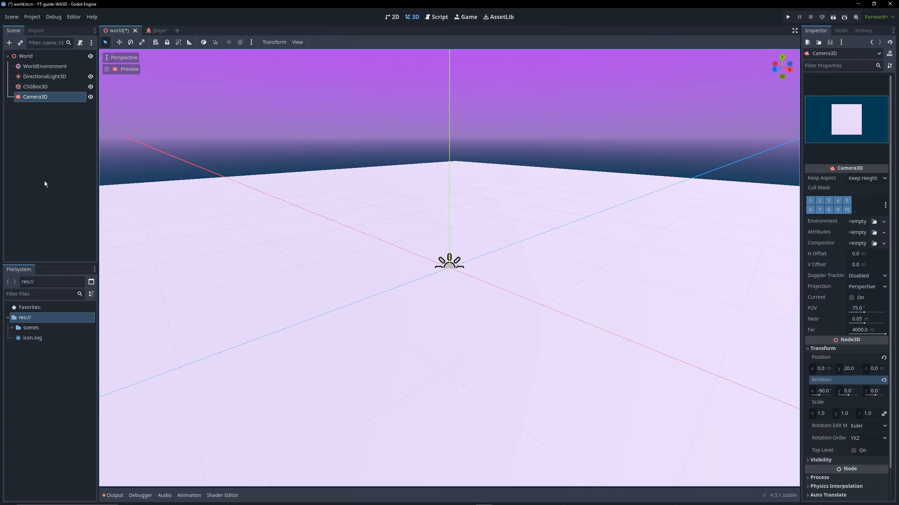
# Place an instance of player.tscn on the floor of the world scene and reset its position to the origin
pyautogui.click(44, 181)
pyautogui.click(12, 328)
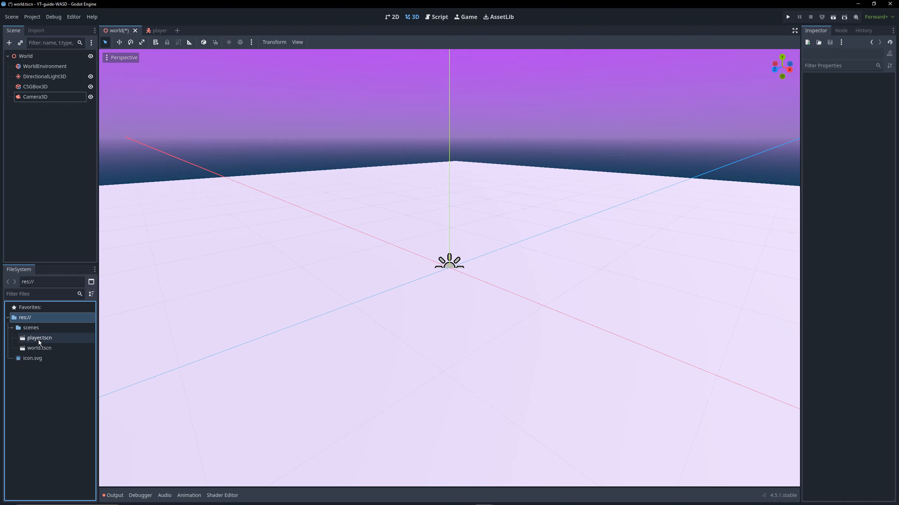
pyautogui.moveTo(39, 339); pyautogui.dragTo(467, 325)
pyautogui.press('Escape')
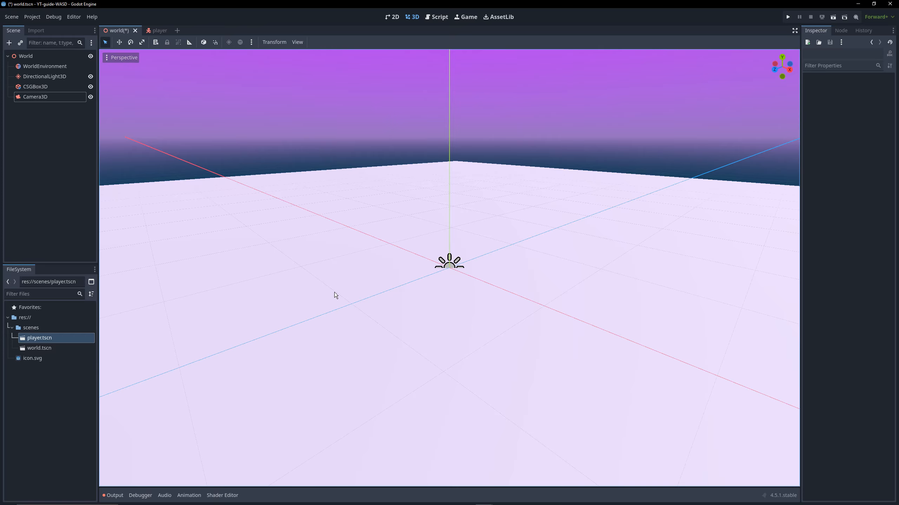
pyautogui.scroll(-5, 358, 292)
pyautogui.scroll(3, 424, 288)
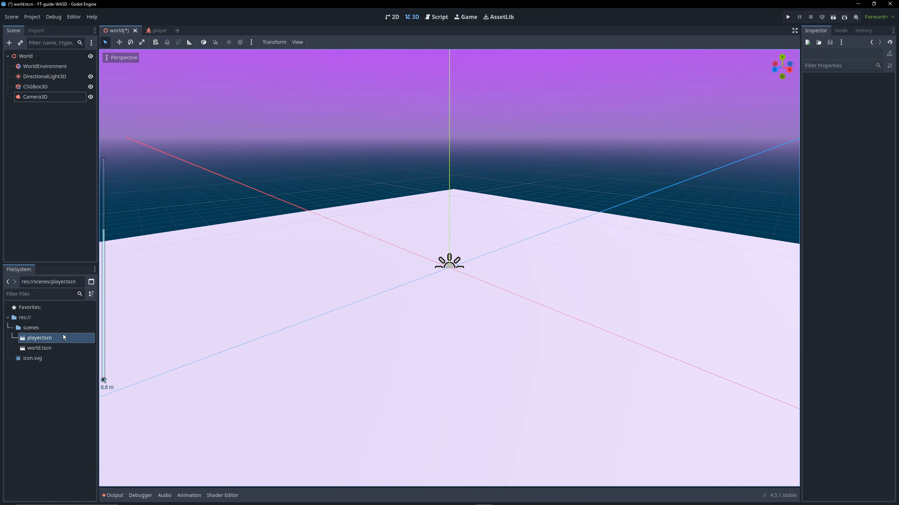
pyautogui.moveTo(63, 336); pyautogui.dragTo(447, 271)
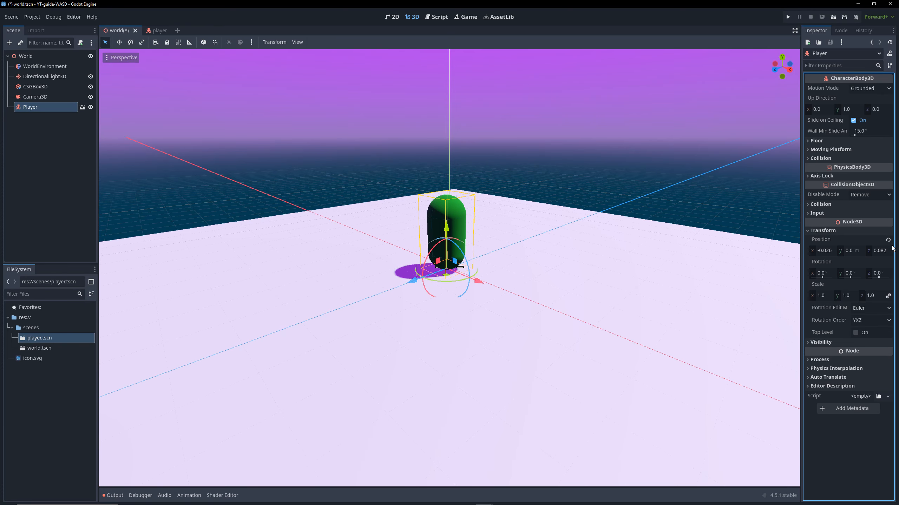
pyautogui.click(51, 152)
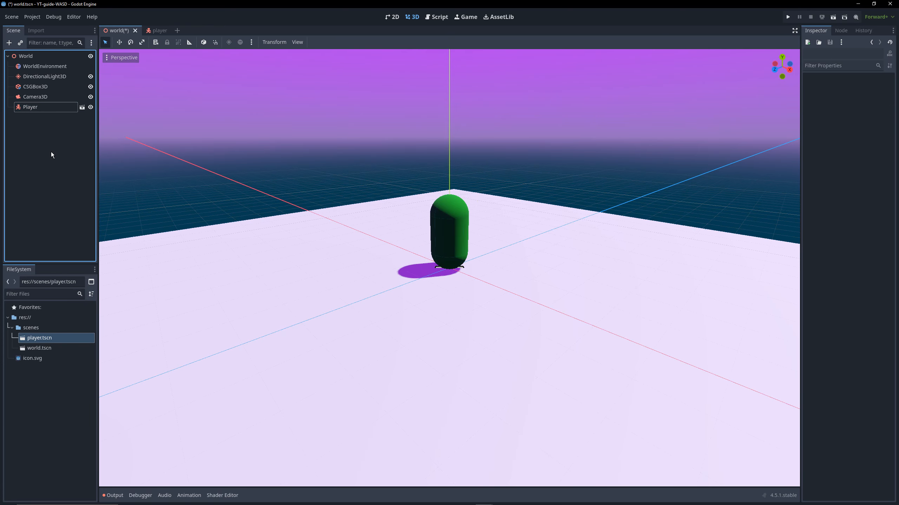
# Enable Use Collision on the CSGBox3D floor and select the Player node
pyautogui.click(46, 87)
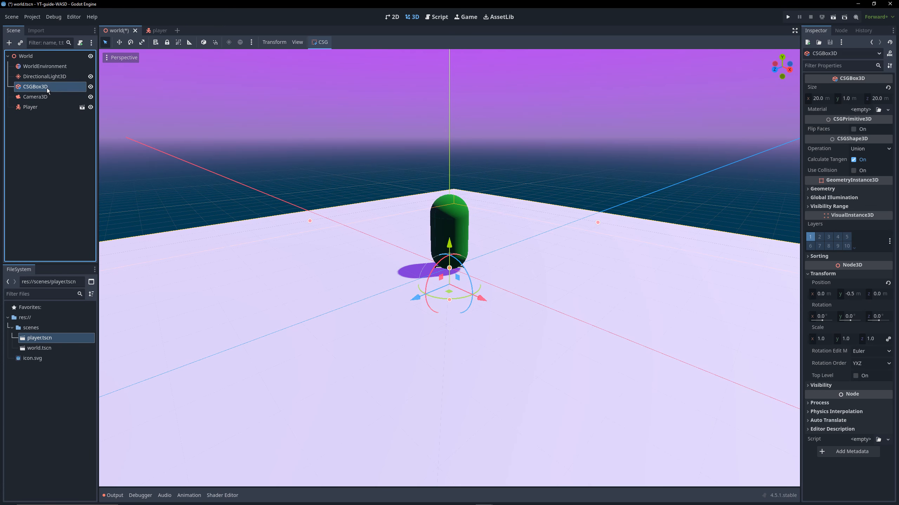
pyautogui.click(862, 171)
pyautogui.click(46, 108)
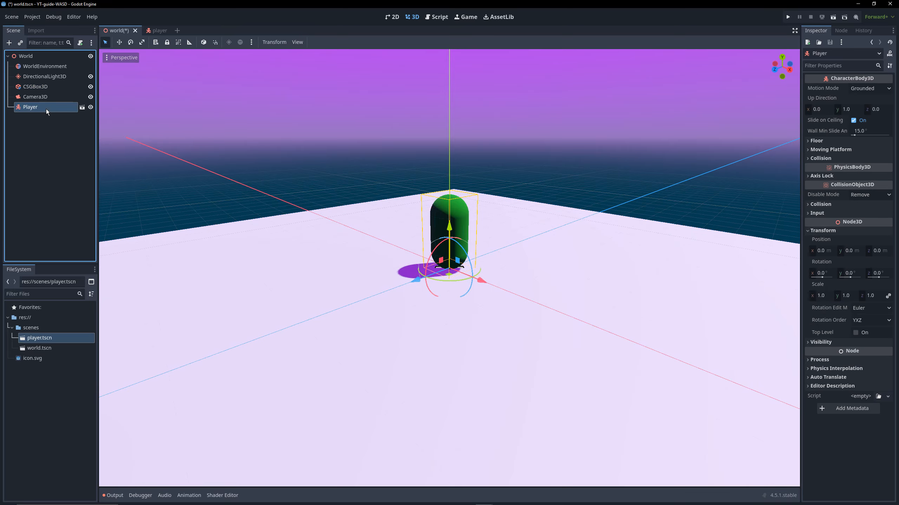
# Run the project with the current world scene as the main scene, and close the game window
pyautogui.click(787, 17)
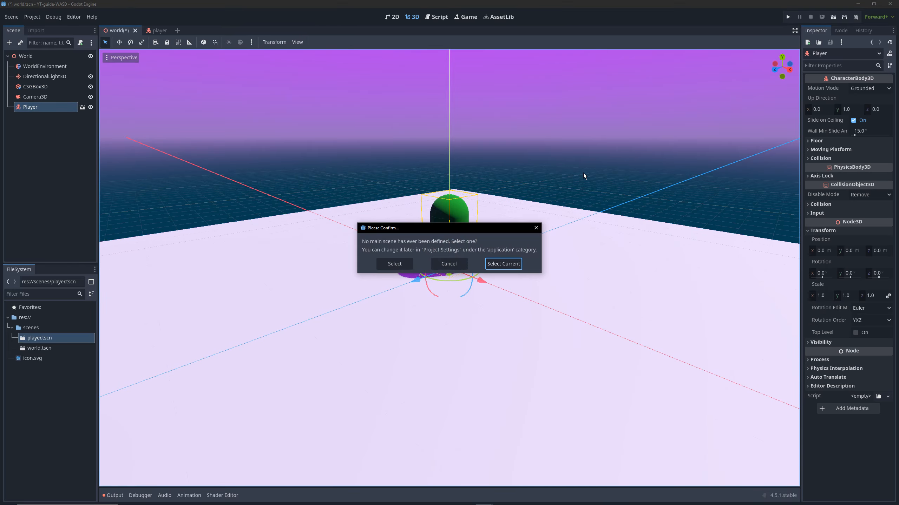
pyautogui.click(501, 266)
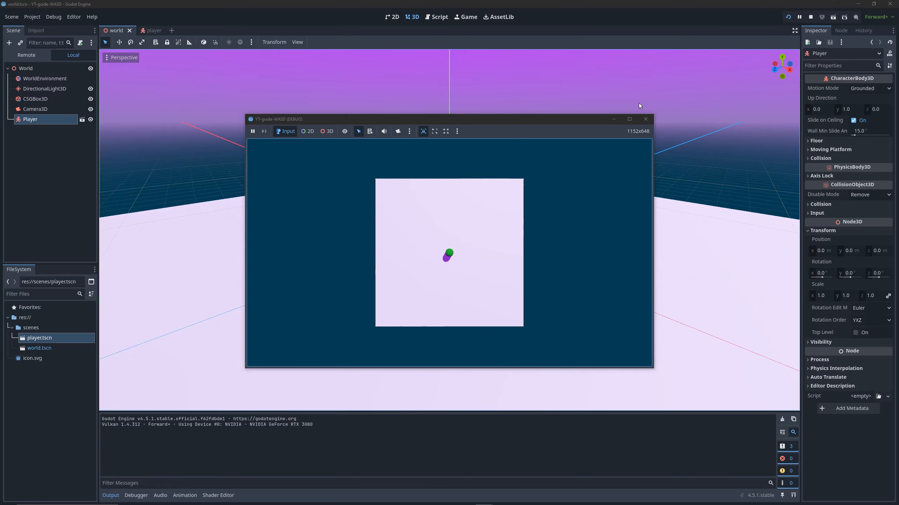
pyautogui.click(644, 119)
pyautogui.click(645, 120)
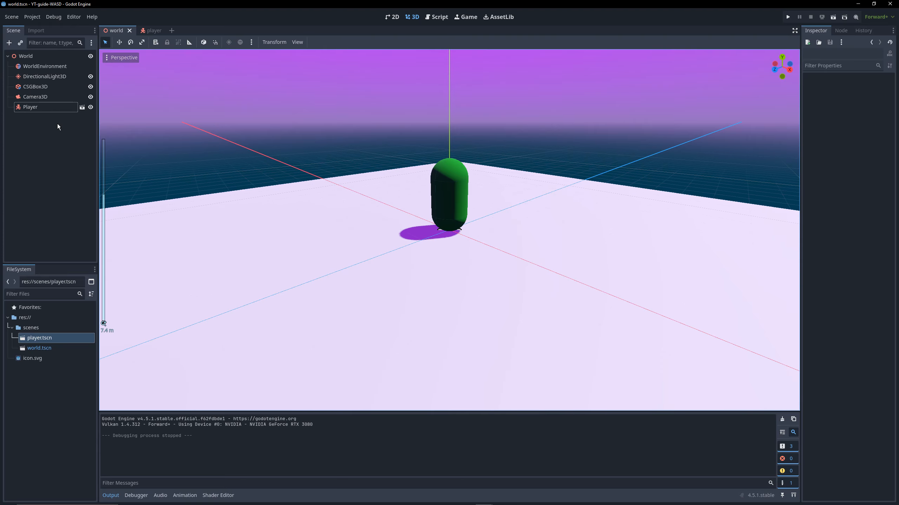
# Attach a GDScript with the CharacterBody3D Basic Movement template to the Player node, saved as player.gd in a new scripts folder
pyautogui.rightClick(35, 111)
pyautogui.click(92, 174)
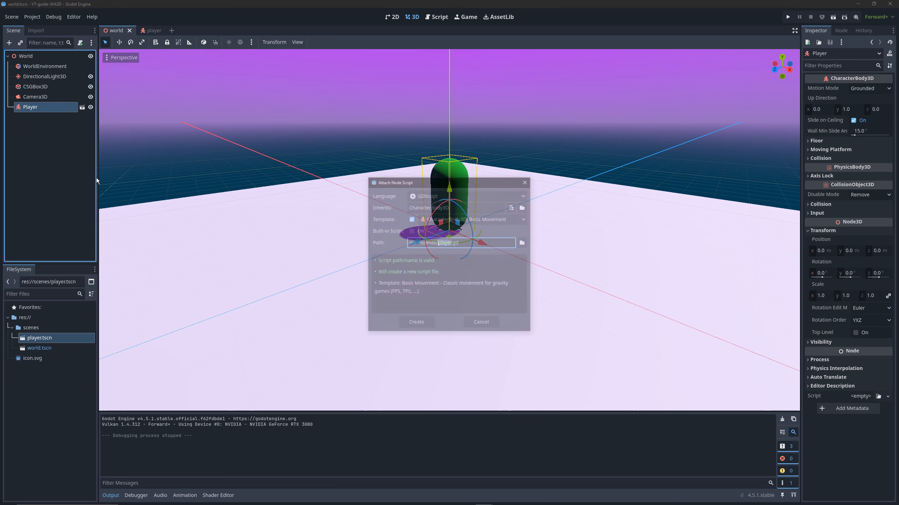
pyautogui.click(524, 243)
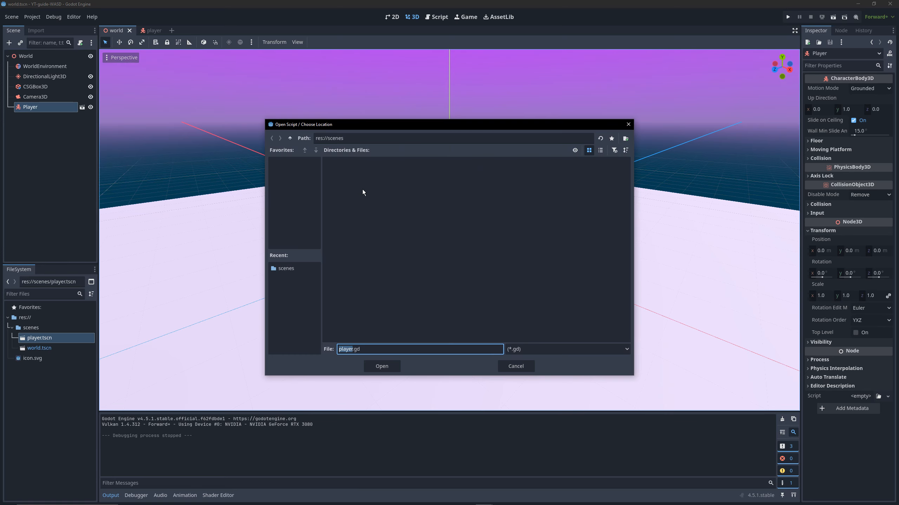
pyautogui.rightClick(366, 188)
pyautogui.click(290, 138)
pyautogui.rightClick(403, 206)
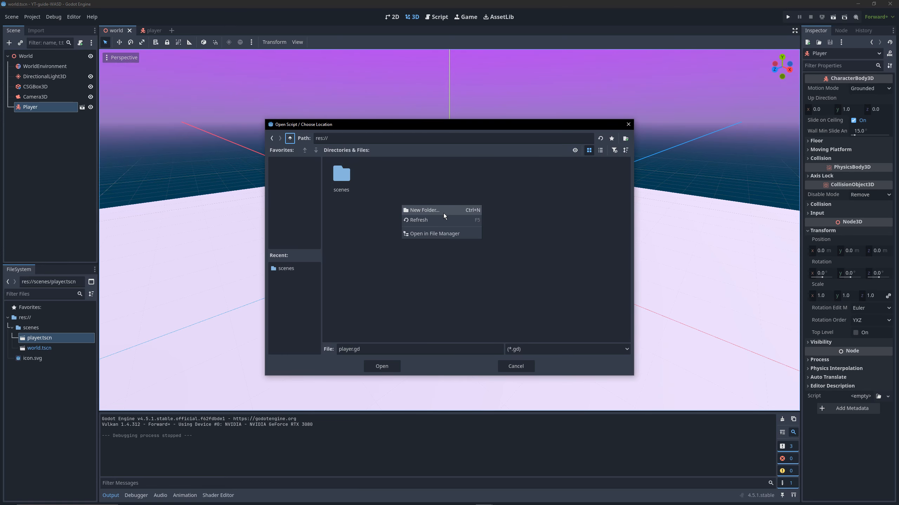
pyautogui.click(443, 209)
pyautogui.write('scripts')
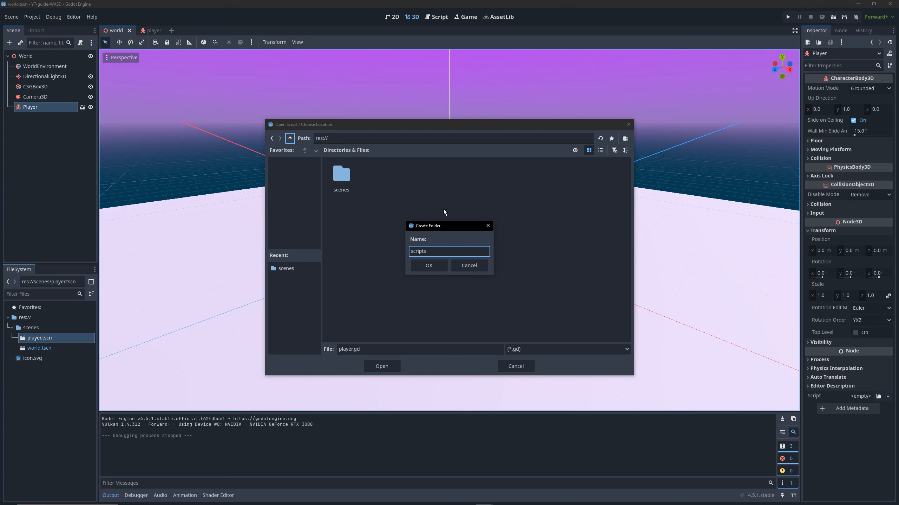
pyautogui.click(426, 269)
pyautogui.click(389, 367)
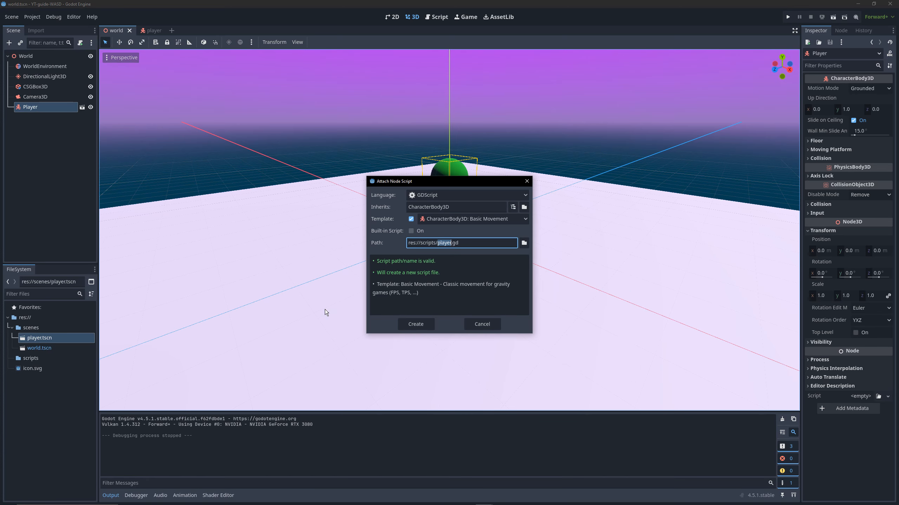
pyautogui.click(424, 325)
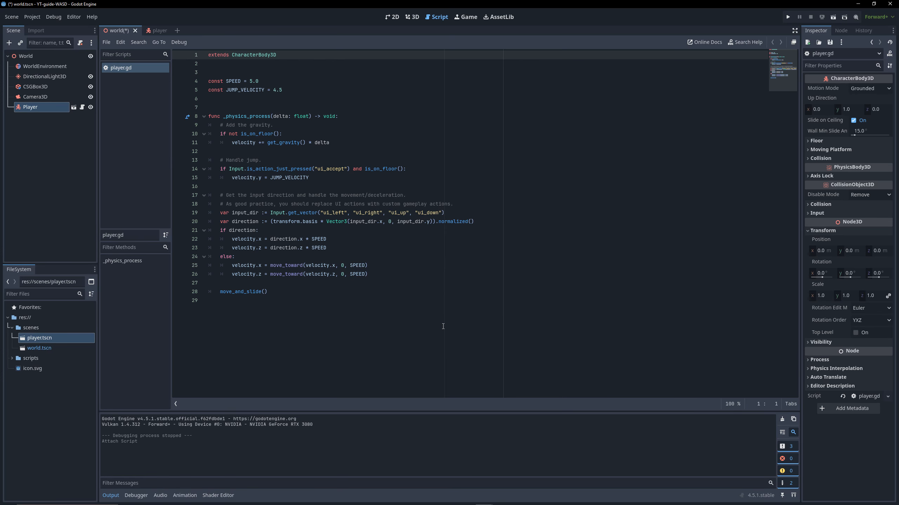
pyautogui.click(410, 309)
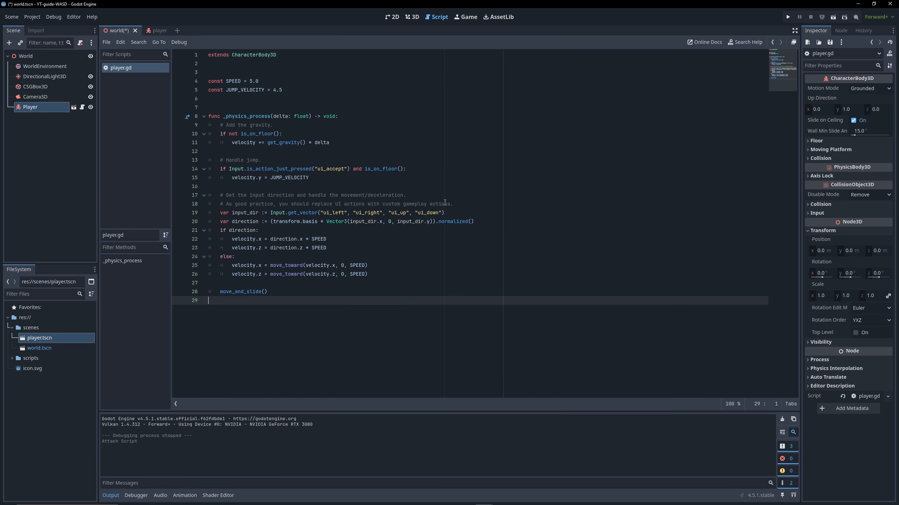
# Run the project from the 3D view, test the player's directional movement, and close the game window
pyautogui.click(412, 18)
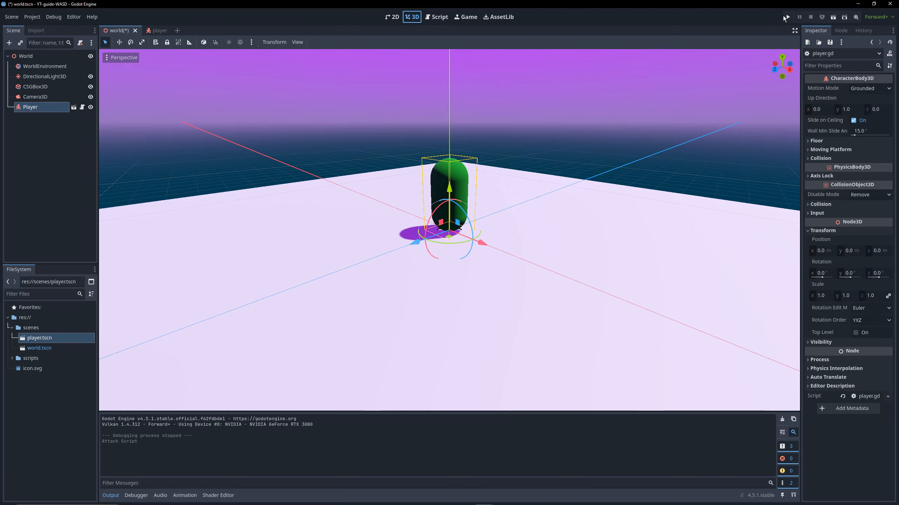
pyautogui.click(788, 17)
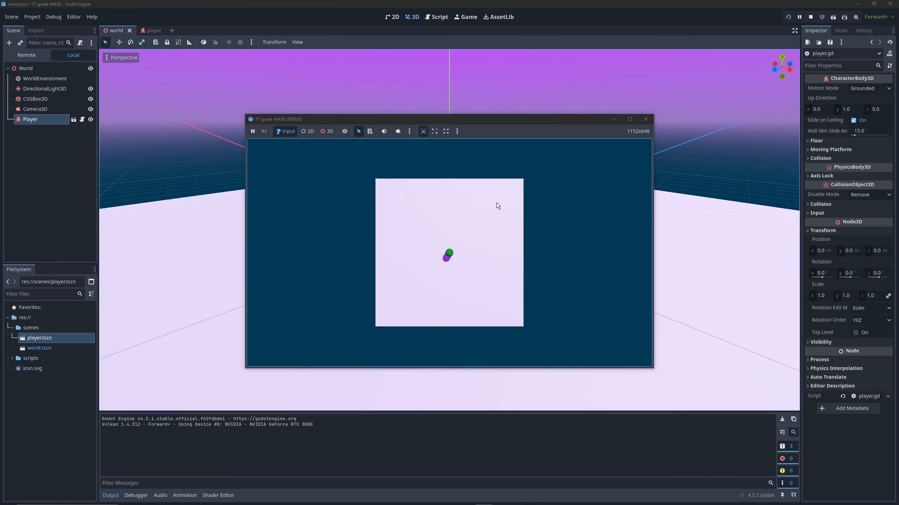
pyautogui.press('Up')
pyautogui.press('Left')
pyautogui.press('Right')
pyautogui.press('Up')
pyautogui.press('Up')
pyautogui.press('Right')
pyautogui.press('Down')
pyautogui.click(645, 119)
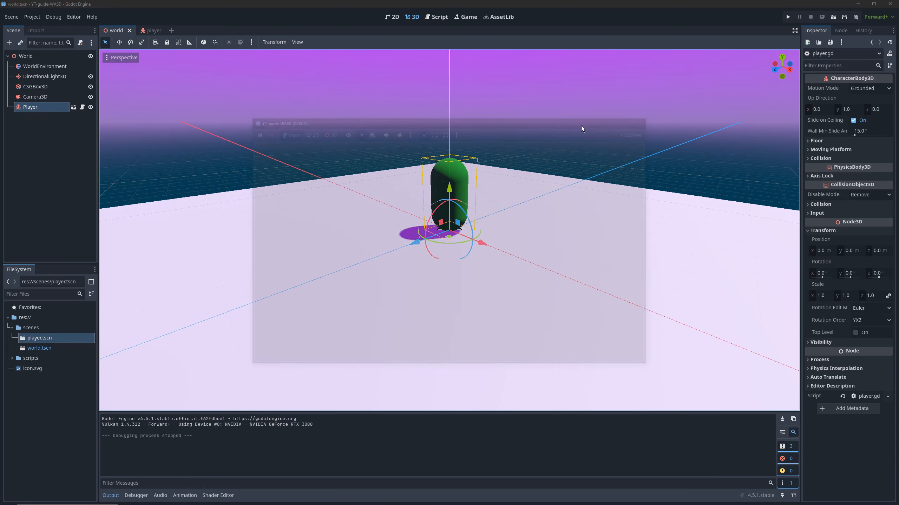
# Reposition the camera at about Y 5.4 m and Z 17.3 m, and set its X rotation to -16 degrees
pyautogui.click(44, 96)
pyautogui.scroll(-6, 532, 141)
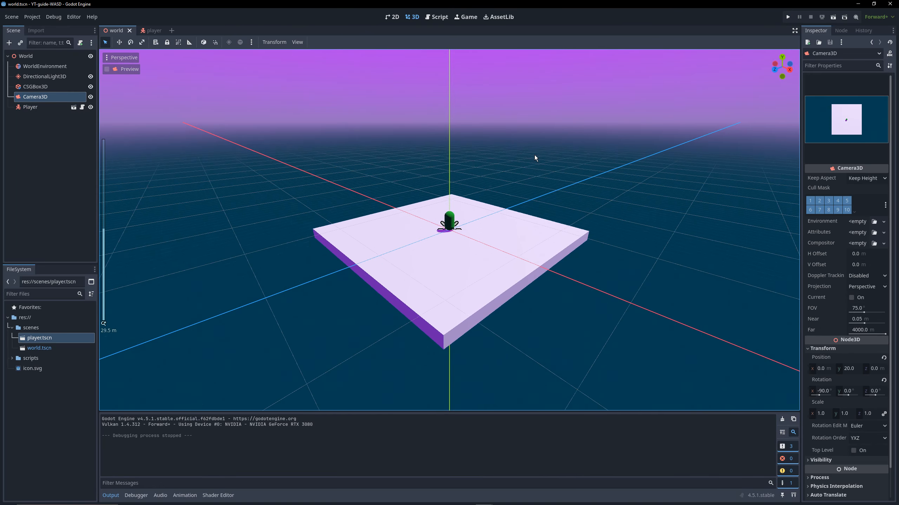
pyautogui.moveTo(590, 180); pyautogui.dragTo(495, 177, button='middle')
pyautogui.moveTo(399, 80); pyautogui.dragTo(260, 73)
pyautogui.scroll(1, 352, 95)
pyautogui.scroll(-4, 352, 96)
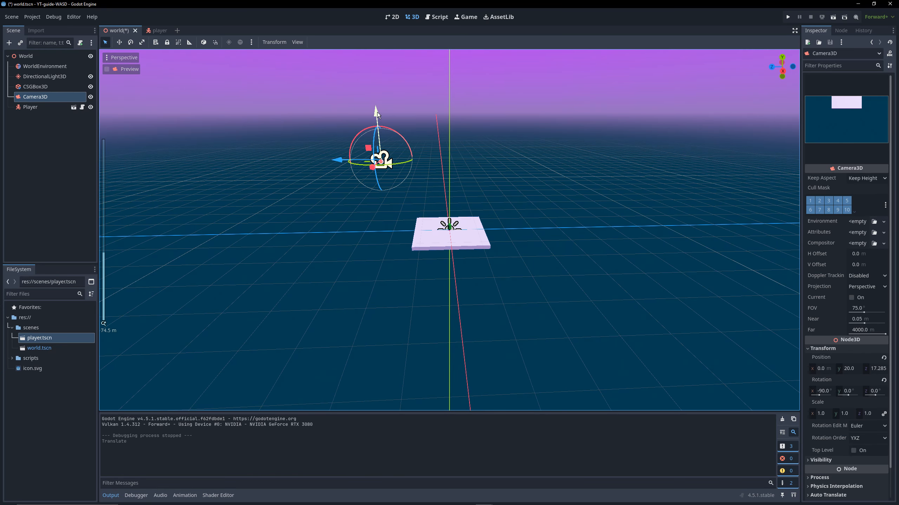
pyautogui.moveTo(378, 114); pyautogui.dragTo(376, 176)
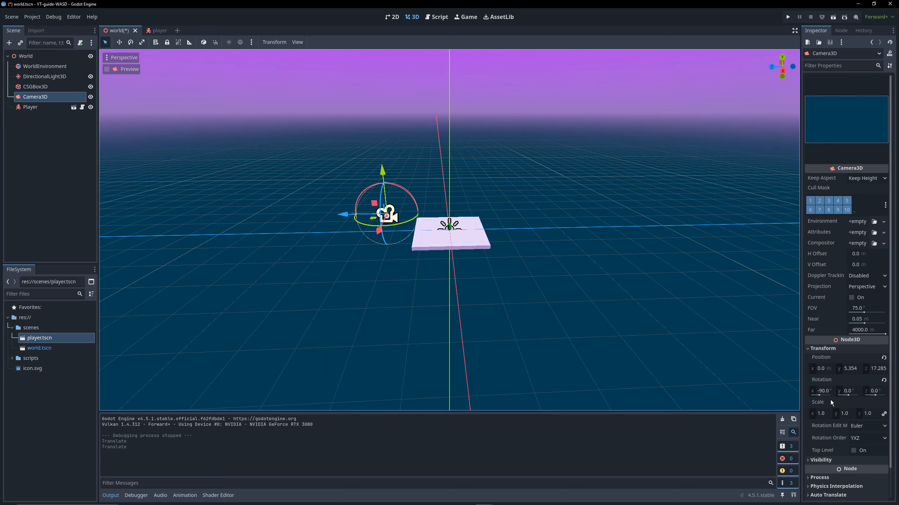
pyautogui.moveTo(822, 391); pyautogui.dragTo(851, 390)
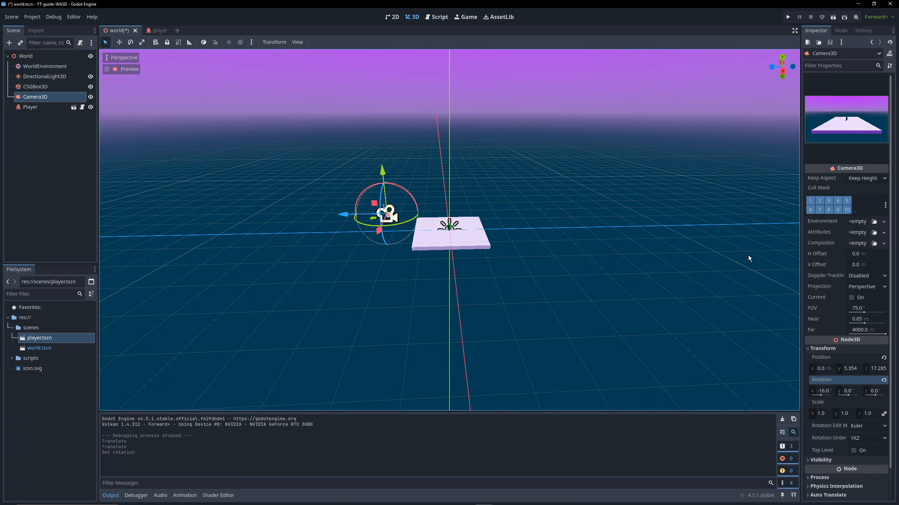
# Run the project and test the player's movement and jumping across the floor from the new camera angle
pyautogui.click(787, 17)
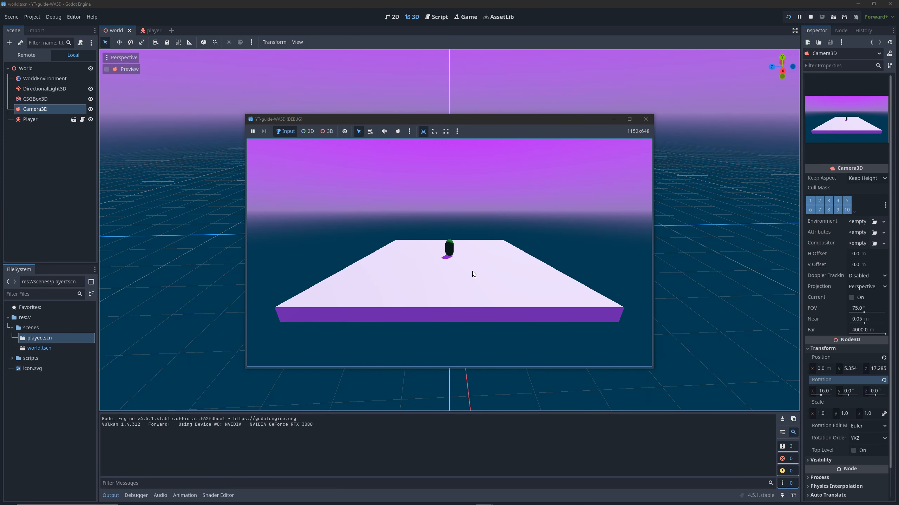
pyautogui.press('s')
pyautogui.press('d')
pyautogui.press('a')
pyautogui.press('s')
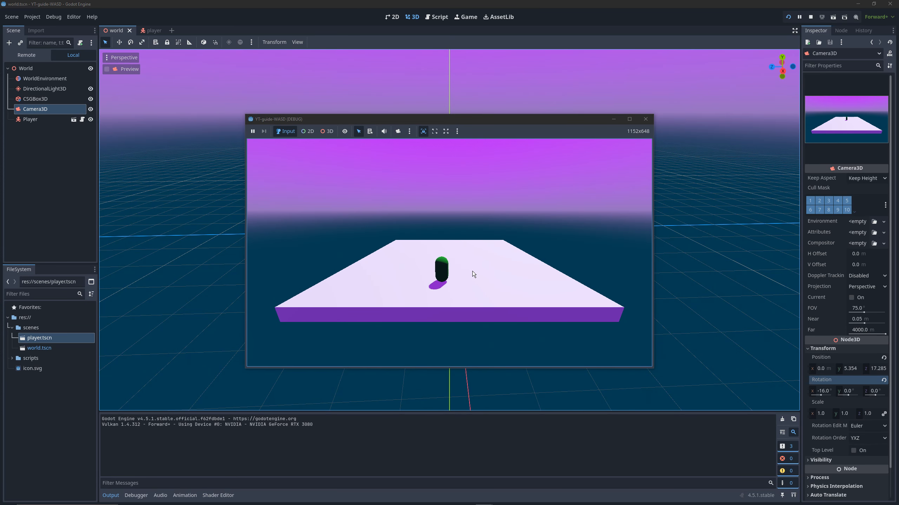
pyautogui.press('d')
pyautogui.press('space')
pyautogui.press('d')
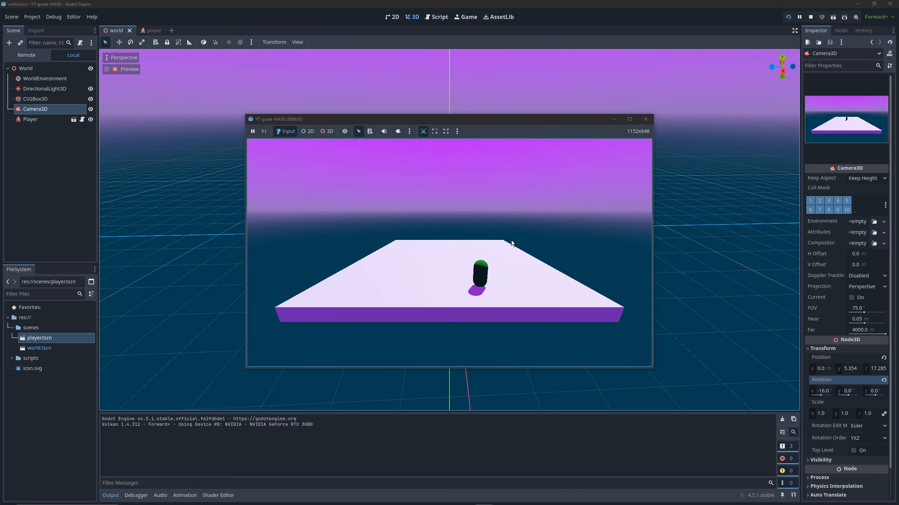
pyautogui.press('w')
pyautogui.press('space')
pyautogui.press('a')
pyautogui.press('space')
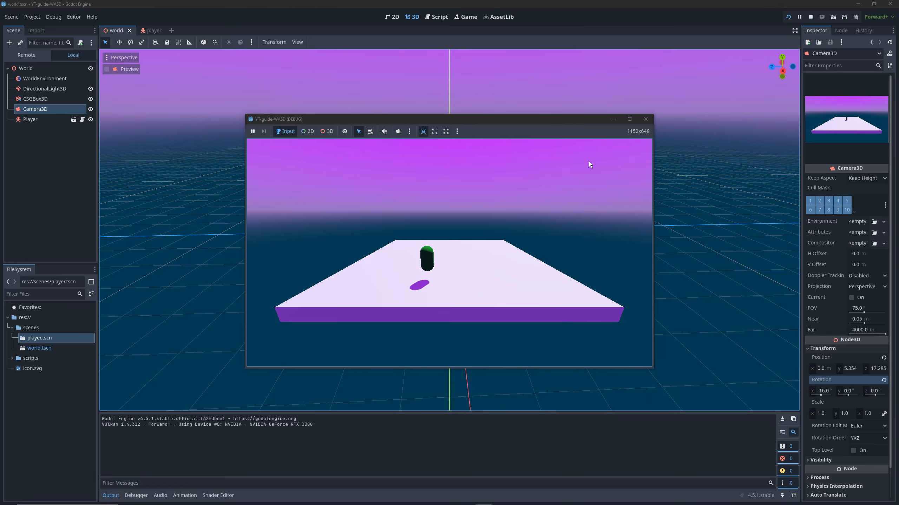
pyautogui.press('w')
pyautogui.press('space')
pyautogui.press('d')
pyautogui.press('d')
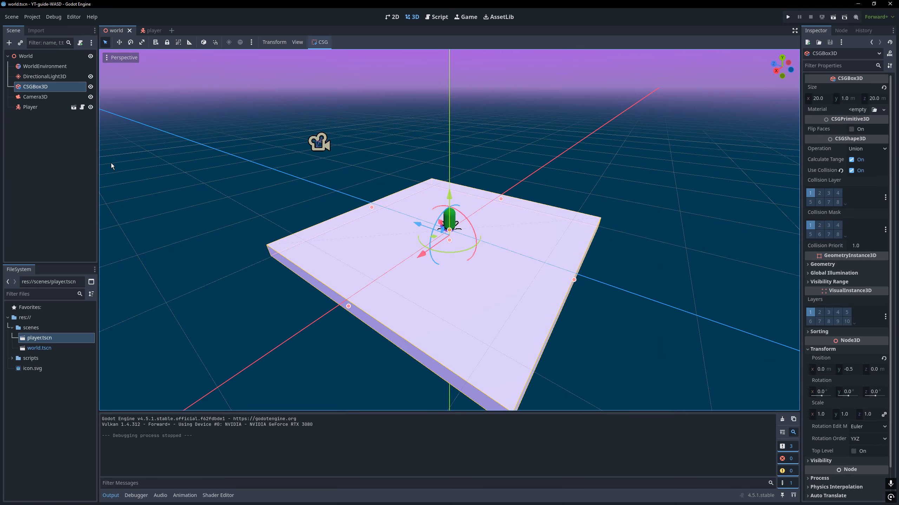
# Open the player.gd script and examine the UI action names in the input_dir line, starting with "ui_left"
pyautogui.click(437, 17)
pyautogui.click(368, 266)
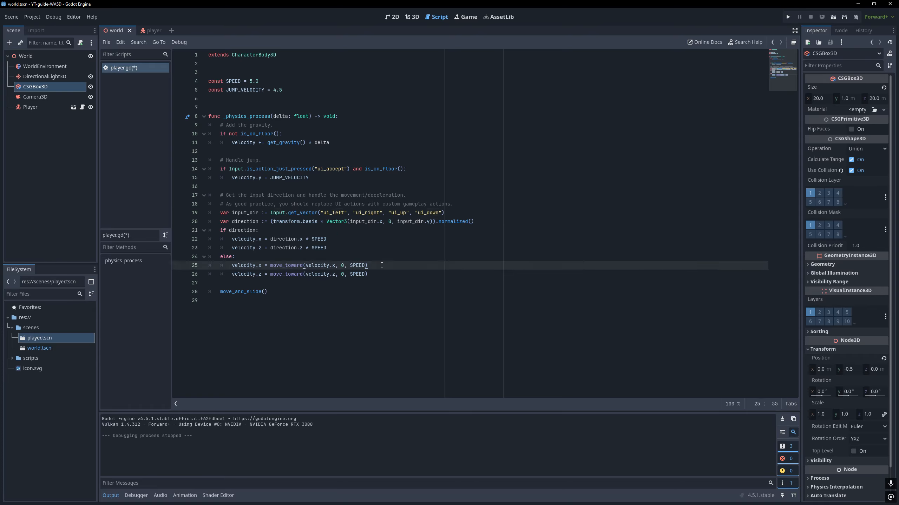
pyautogui.click(355, 300)
pyautogui.click(342, 212)
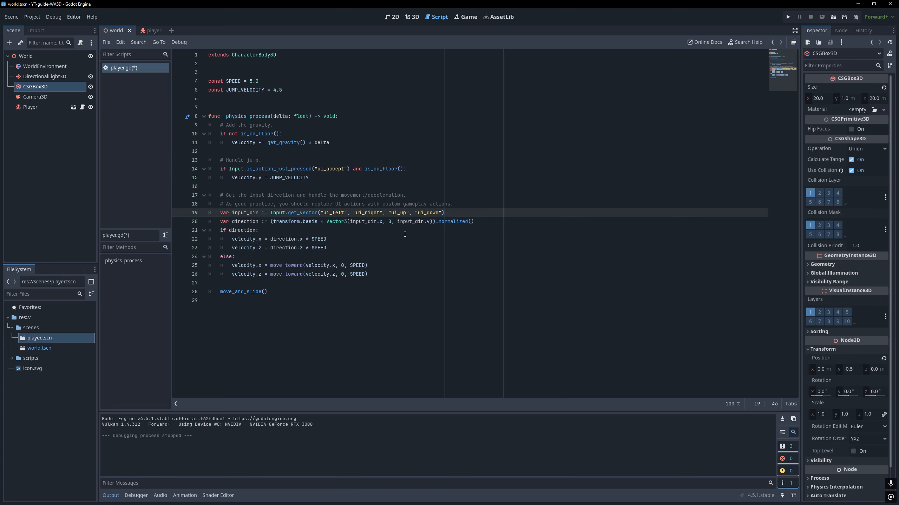
# Rename the four action names in the input_dir line to "ui_left_a", "ui_right_d", "ui_up_w" and "ui_down_s"
pyautogui.write('_a')
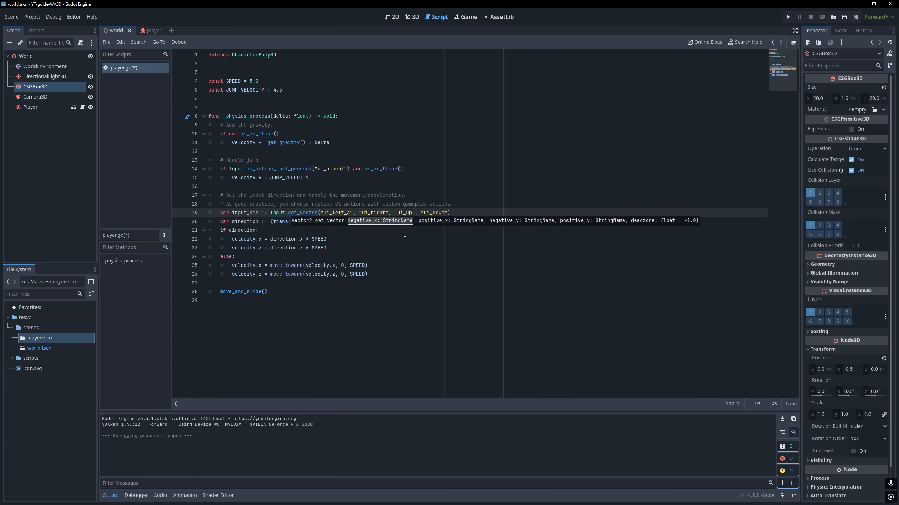
pyautogui.click(386, 213)
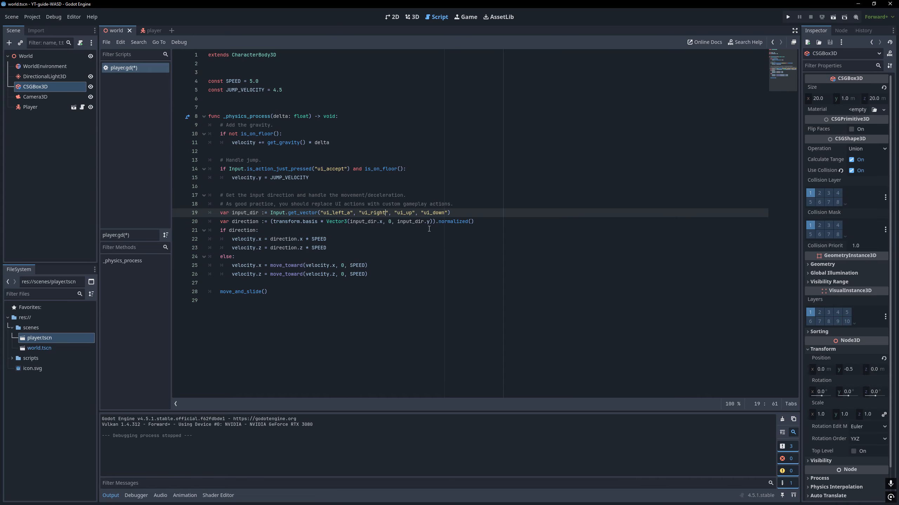
pyautogui.write('_d')
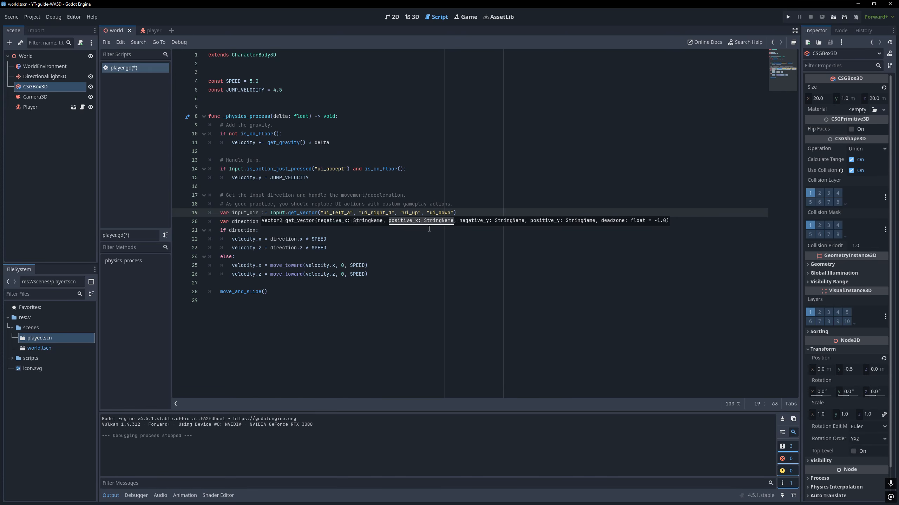
pyautogui.click(416, 212)
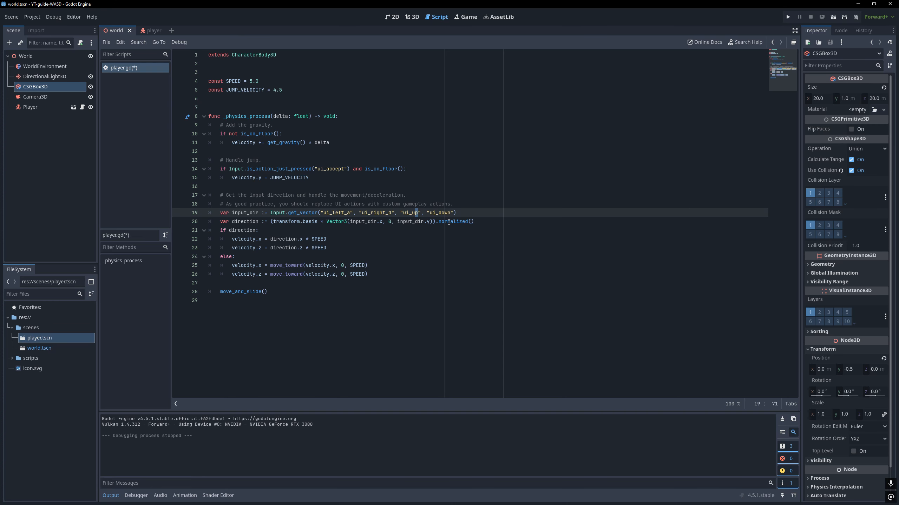
pyautogui.press('Right')
pyautogui.write('_')
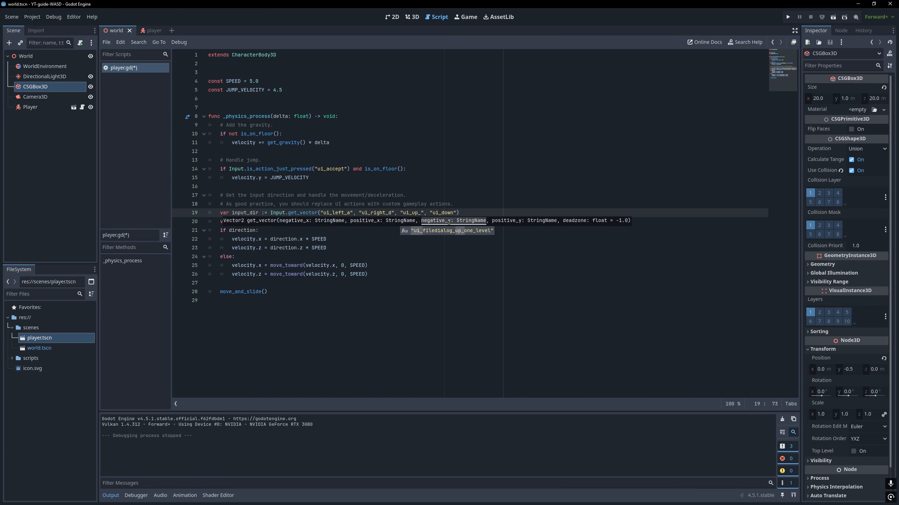
pyautogui.write('w')
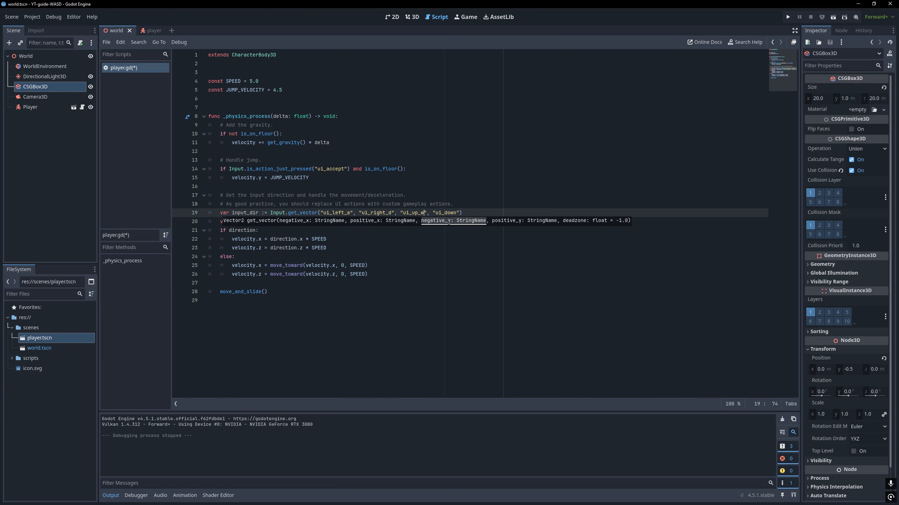
pyautogui.click(456, 213)
pyautogui.write('_s')
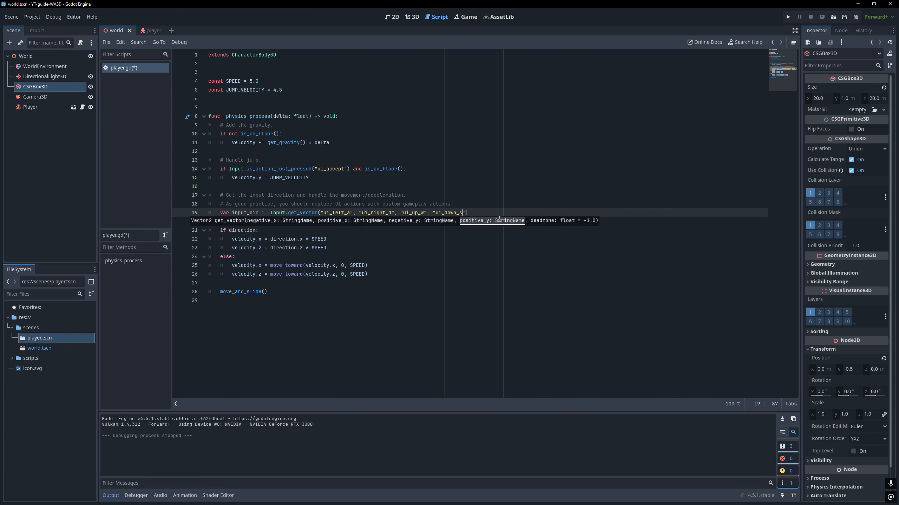